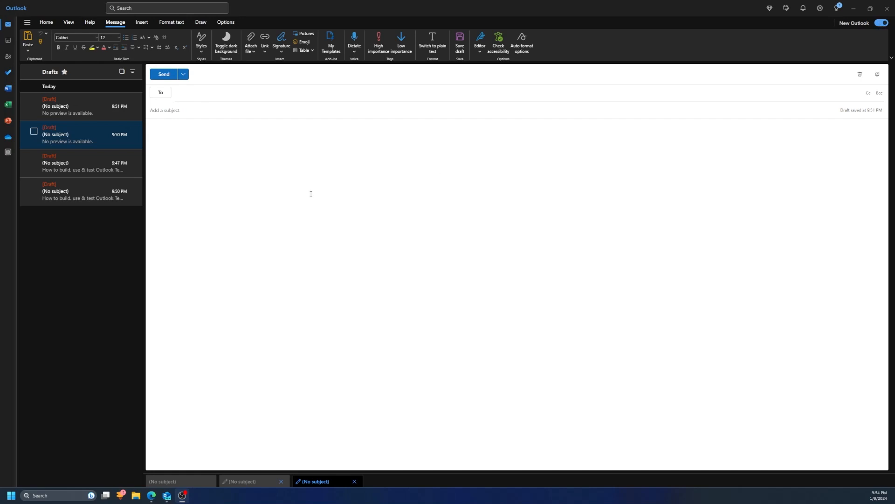
left_click(278, 130)
left_click(201, 125)
left_click(11, 495)
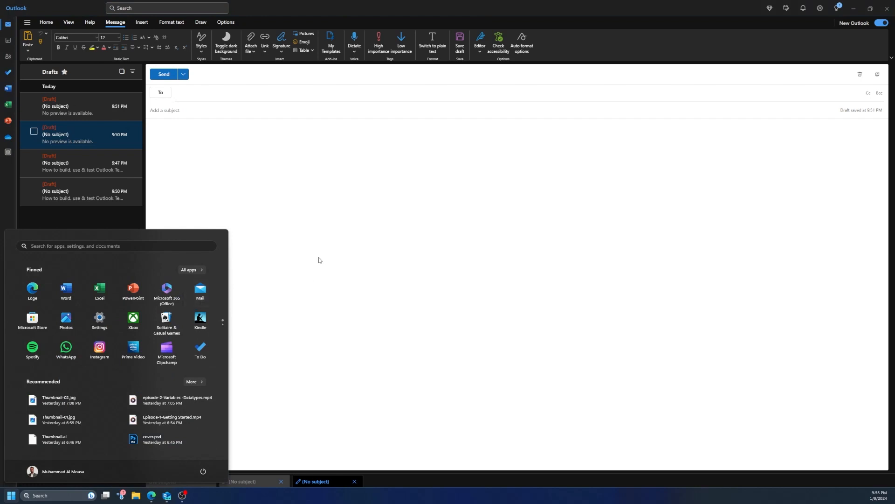
left_click(275, 181)
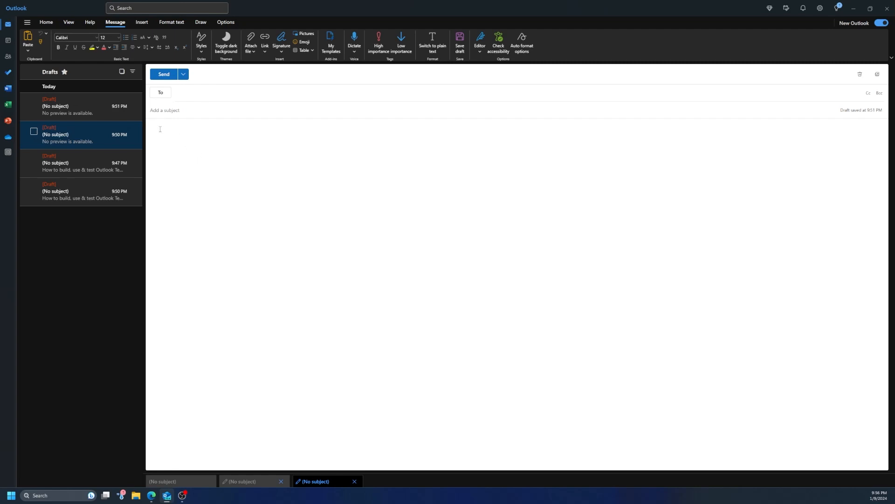
Open the My Templates add-in and continue past its introduction to the template list
left_click(142, 22)
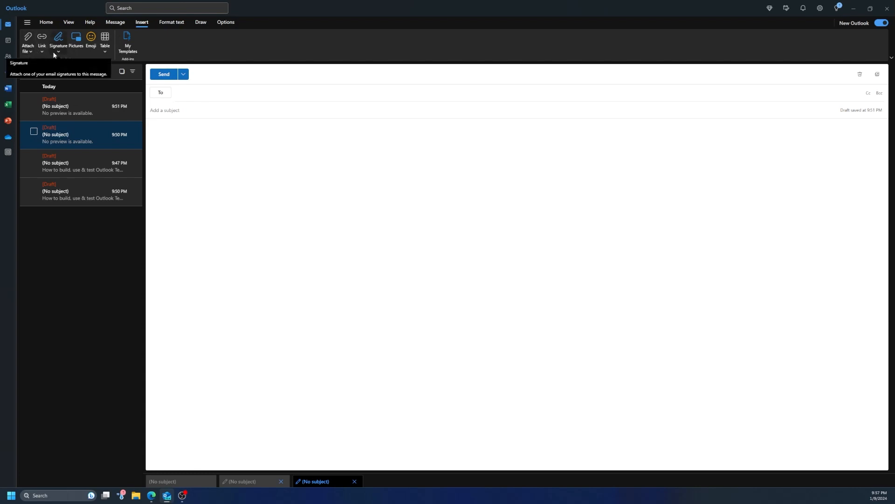
left_click(105, 52)
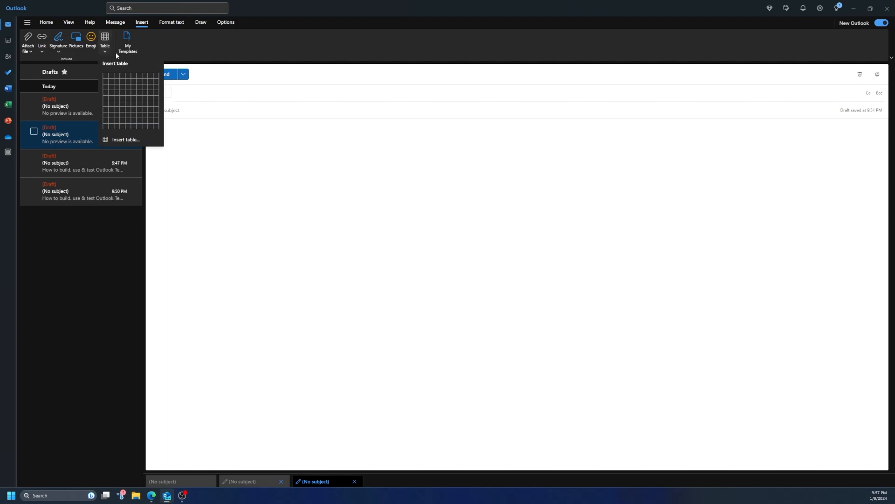
left_click(123, 47)
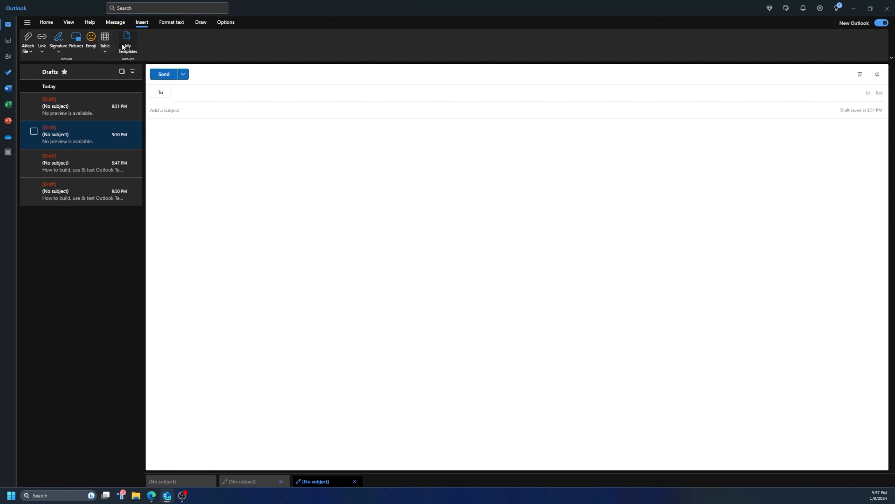
left_click(125, 46)
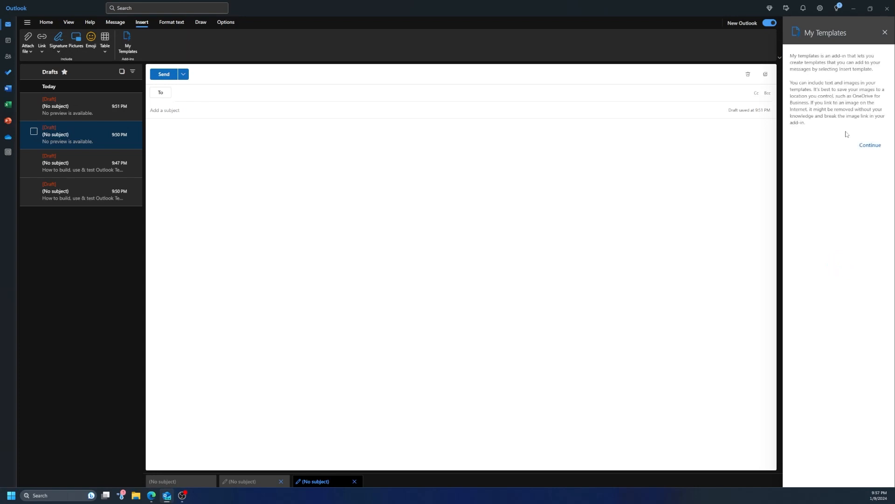
left_click(874, 146)
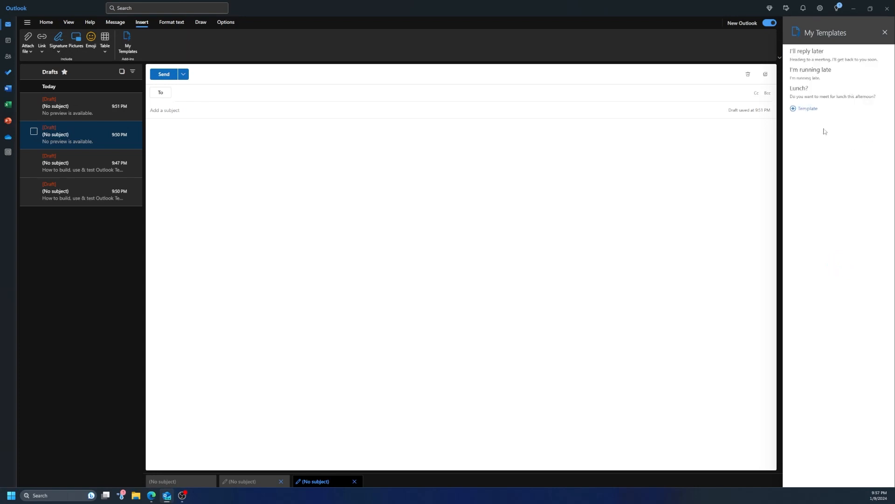
View the title and body fields of a blank new template and close My Templates without saving
left_click(812, 112)
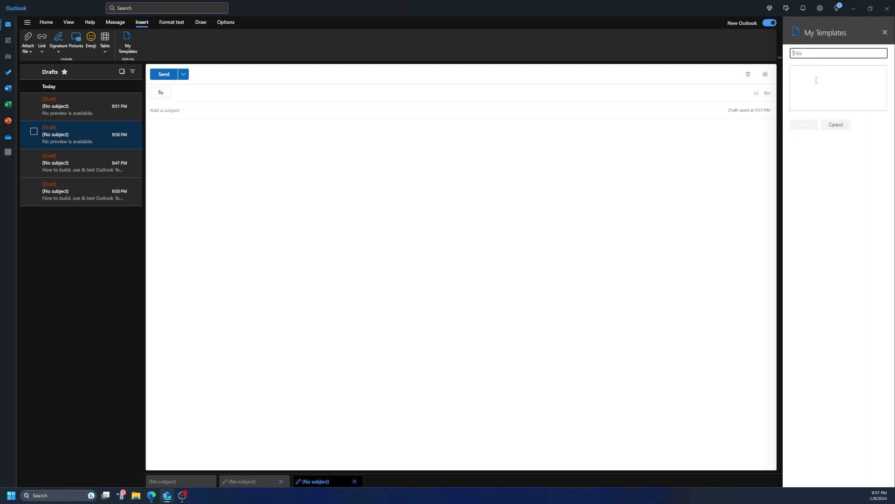
left_click(808, 52)
left_click(812, 85)
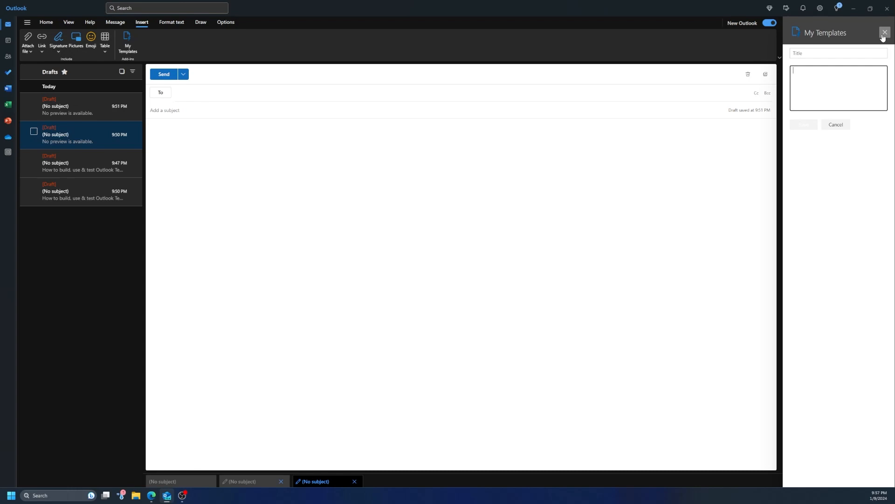
left_click(795, 94)
left_click(887, 31)
Insert a table with four columns and one row in the message body and enlarge it to several times its size
left_click(251, 184)
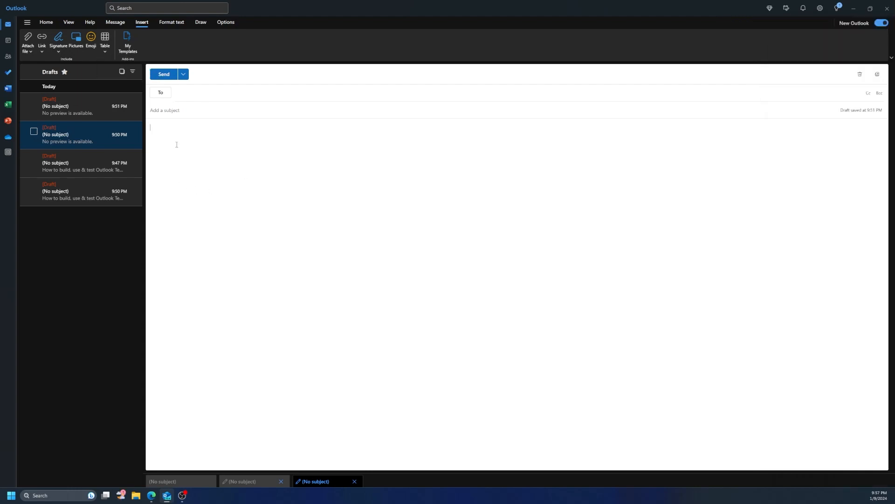
left_click(105, 52)
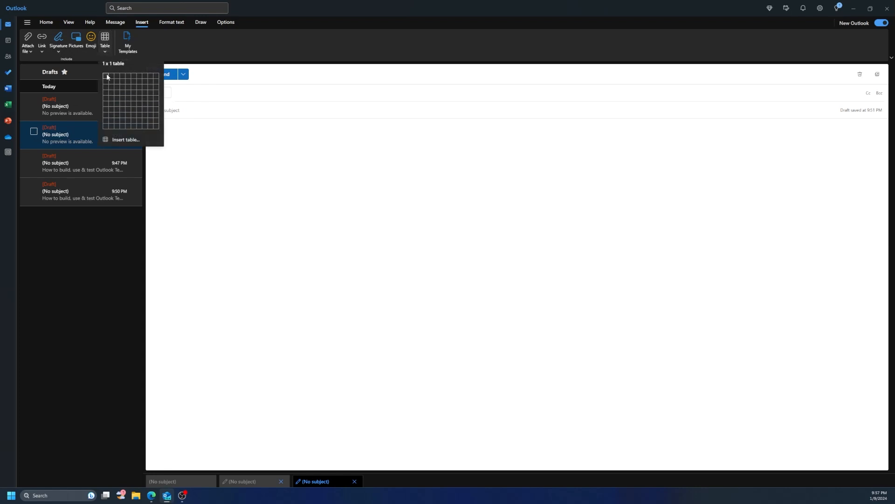
left_click(125, 76)
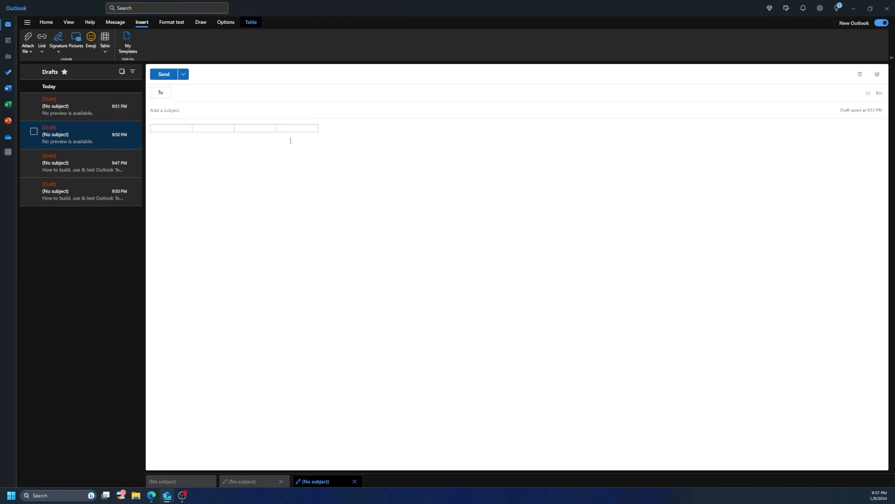
left_click_drag(319, 135, 453, 248)
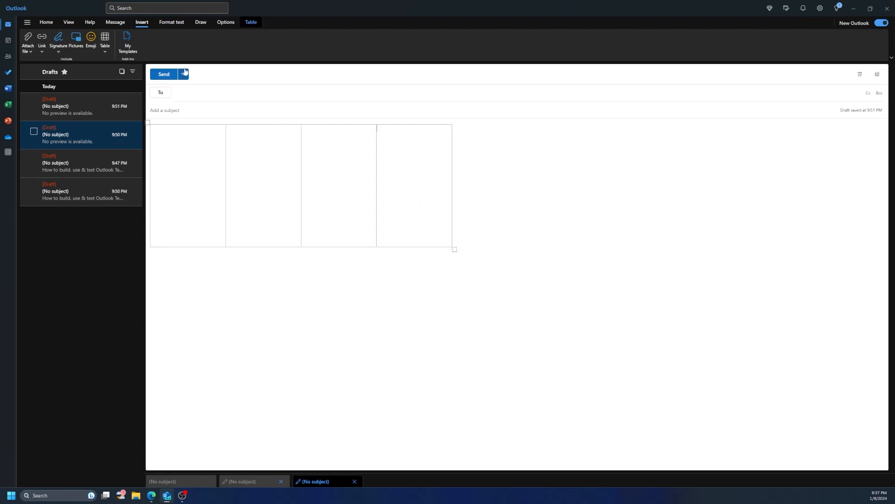
Extend the table with two columns to the right of the third column, one row below and one row above
left_click(254, 25)
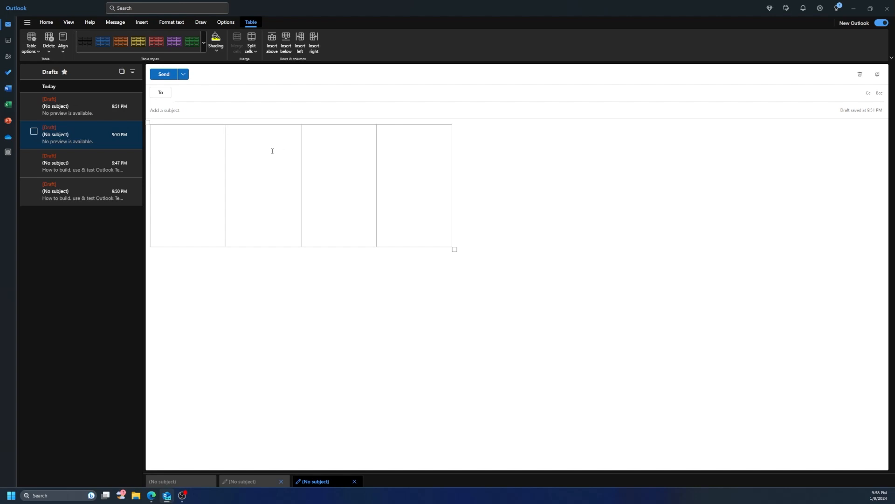
left_click(319, 141)
left_click(314, 45)
left_click(315, 45)
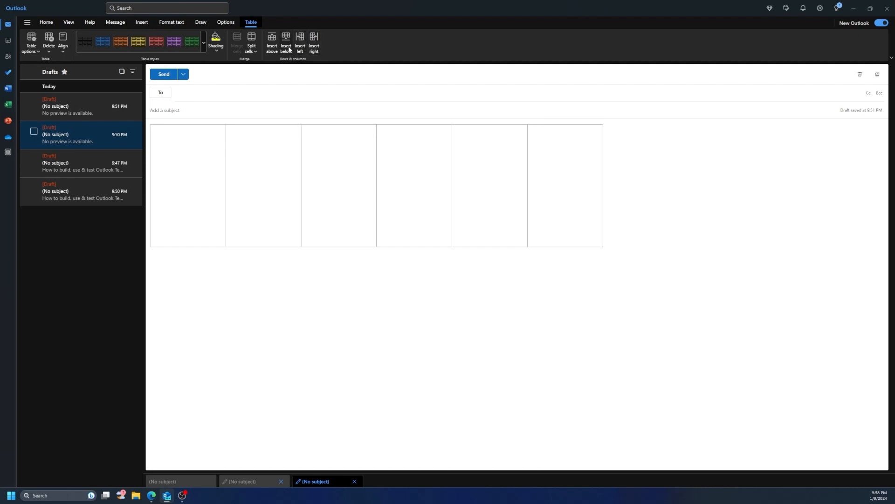
left_click(287, 48)
left_click(273, 49)
left_click(357, 179)
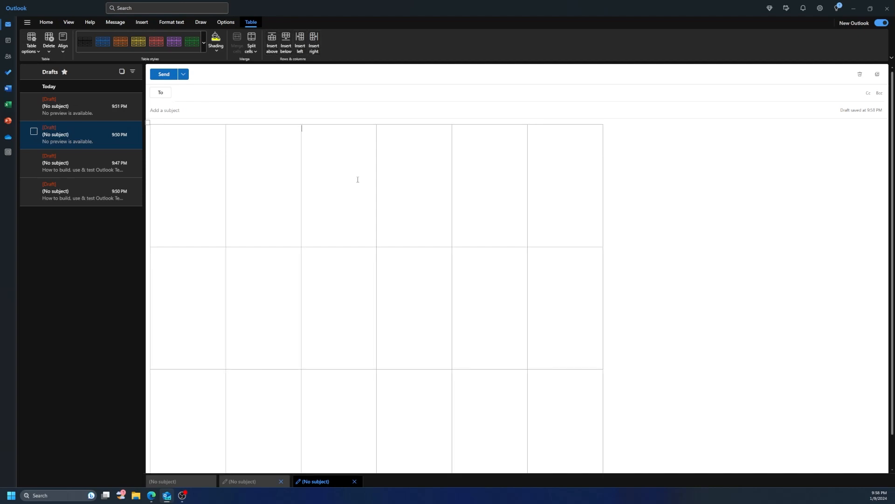
scroll(430, 191, "down", 1)
scroll(431, 192, "up", 1)
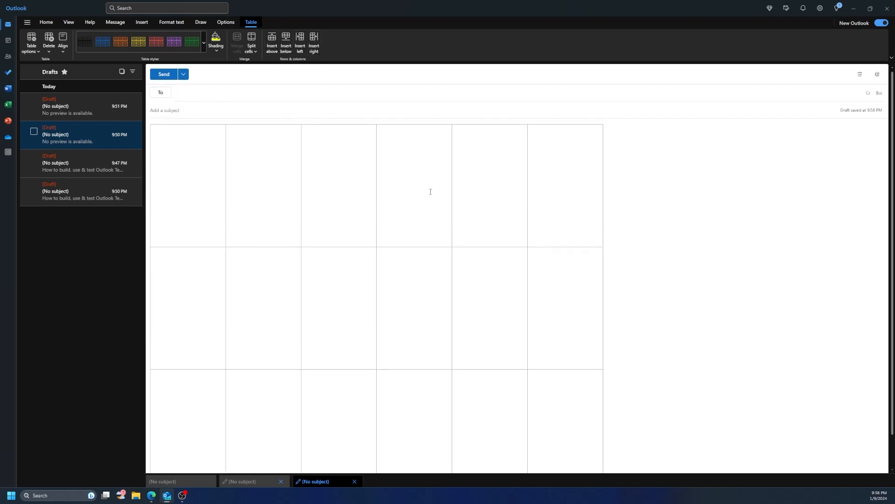
Apply the orange banded style from the first row of grid table styles to the table
left_click(148, 122)
left_click(565, 152)
left_click(203, 43)
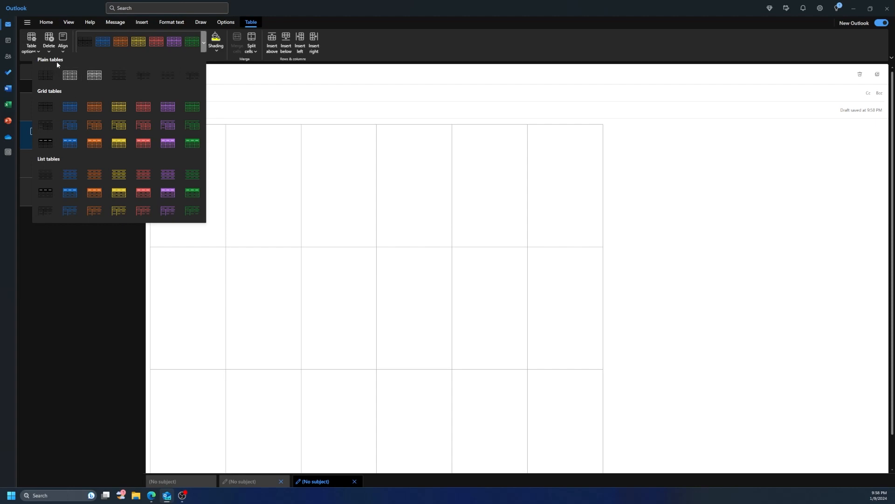
left_click(94, 108)
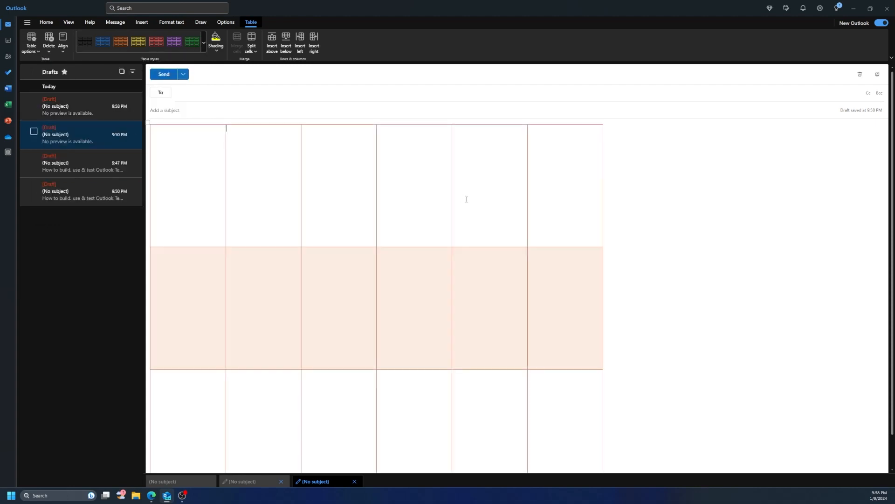
Apply the purple style from the second row of list table styles to the table
left_click(204, 43)
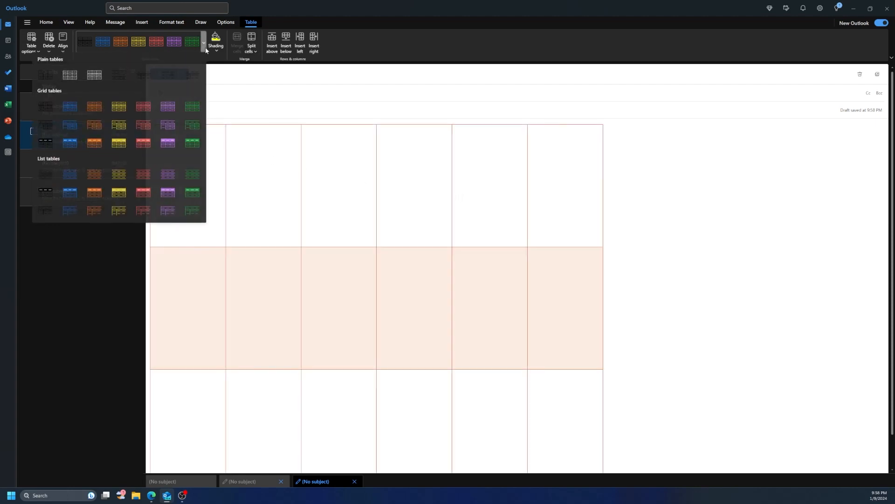
left_click(169, 192)
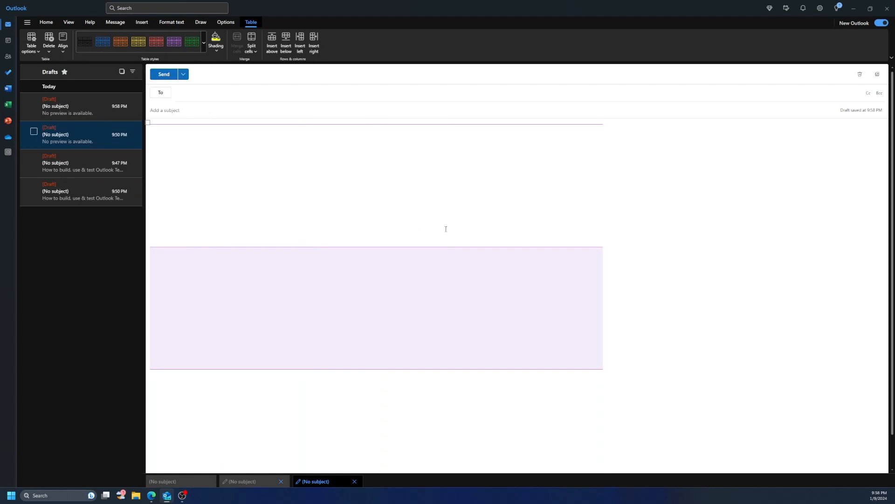
left_click(241, 171)
Shade all cells of the table's first row light green
left_click_drag(186, 152, 583, 151)
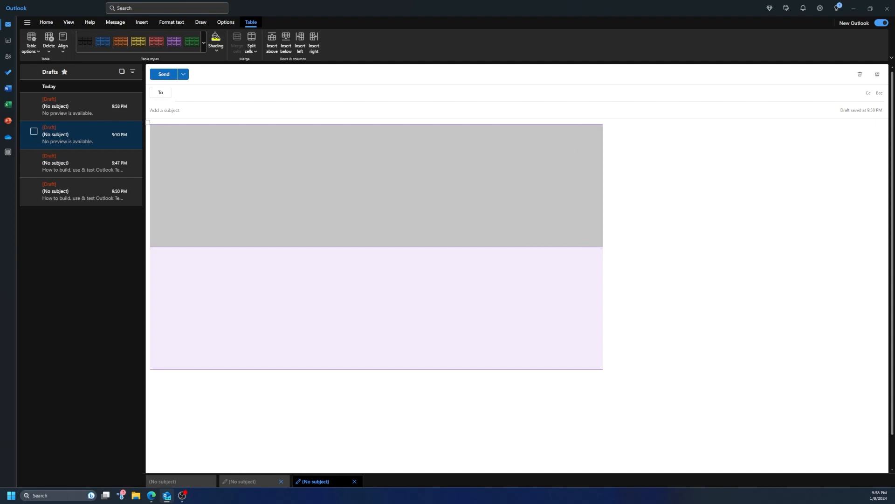
left_click(216, 44)
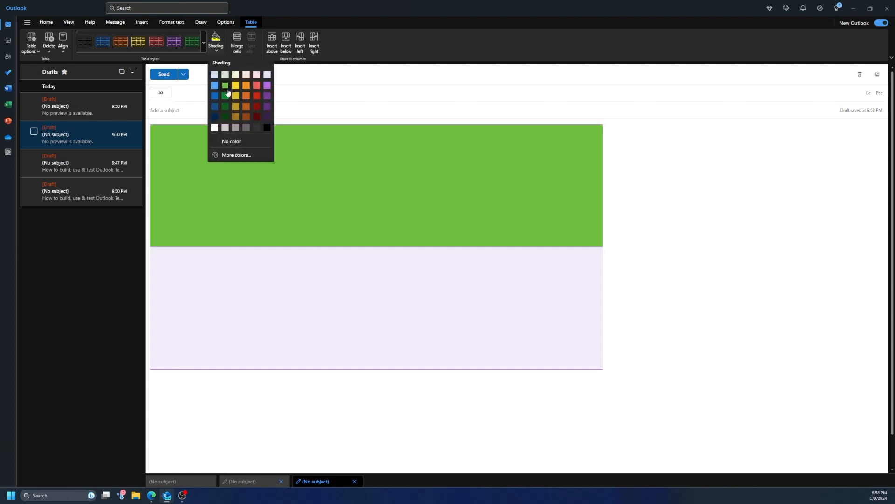
left_click(225, 85)
left_click(442, 223)
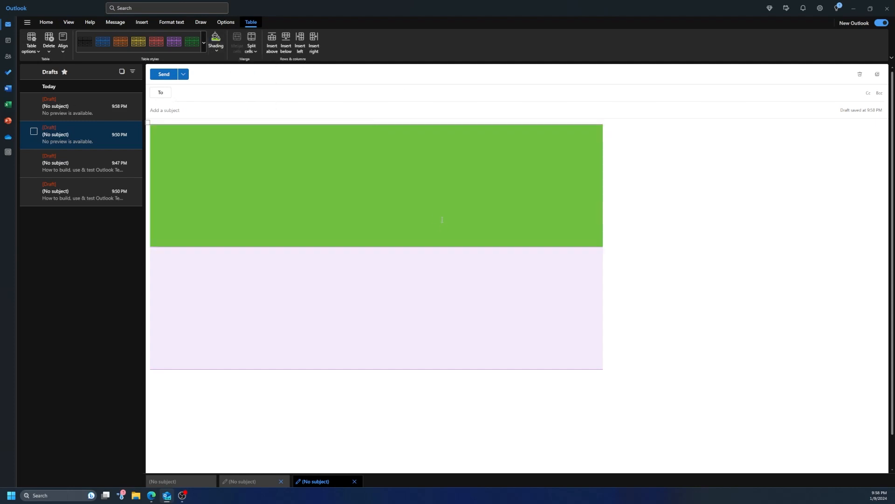
Shade the second cell of the table's first row light blue
left_click(216, 46)
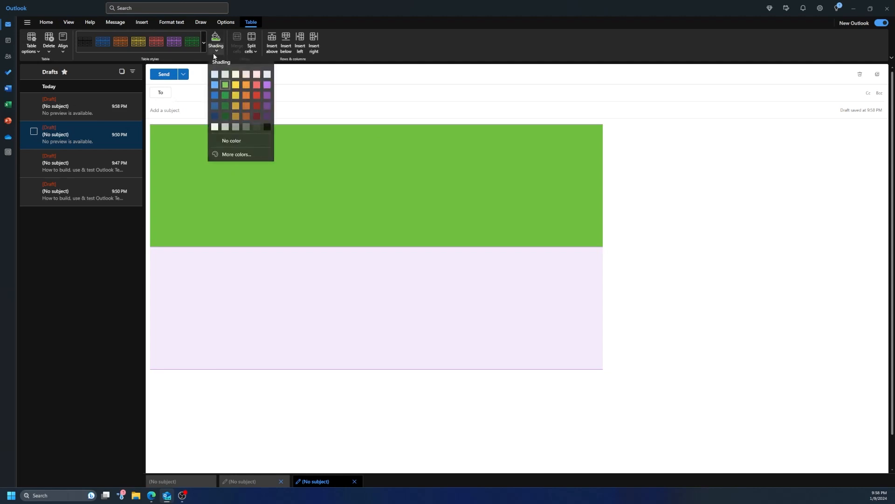
left_click(215, 86)
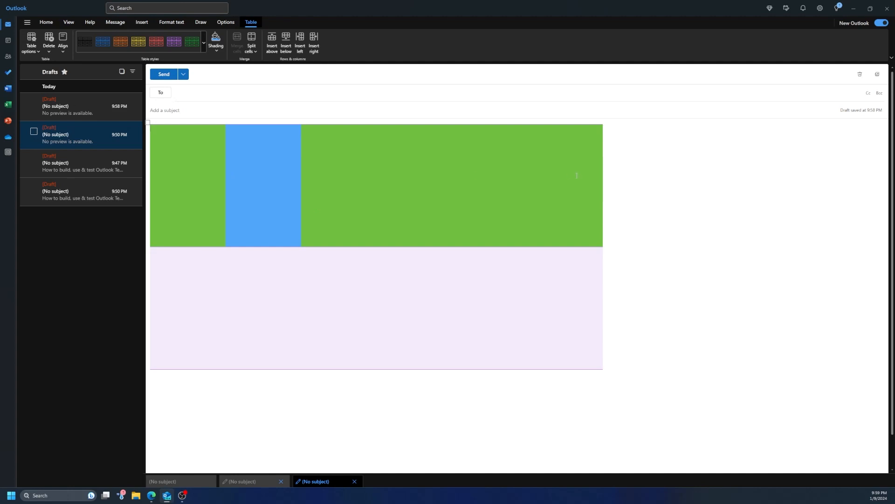
left_click(609, 167)
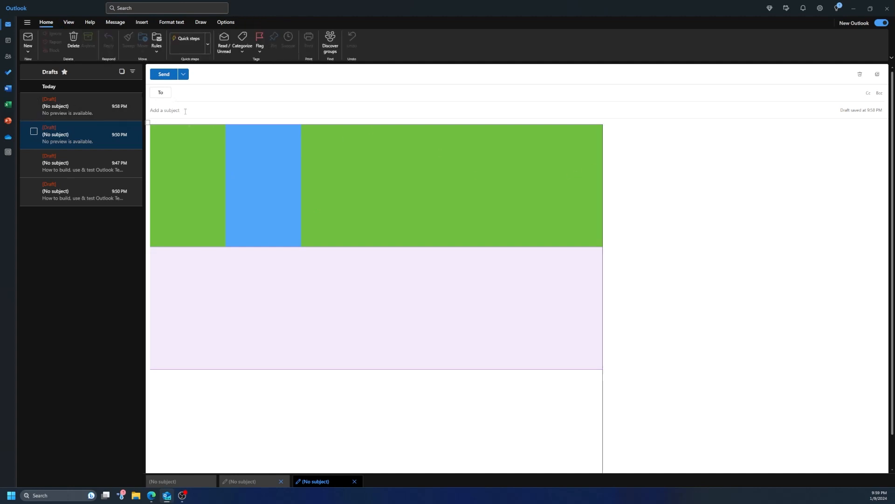
left_click(147, 122)
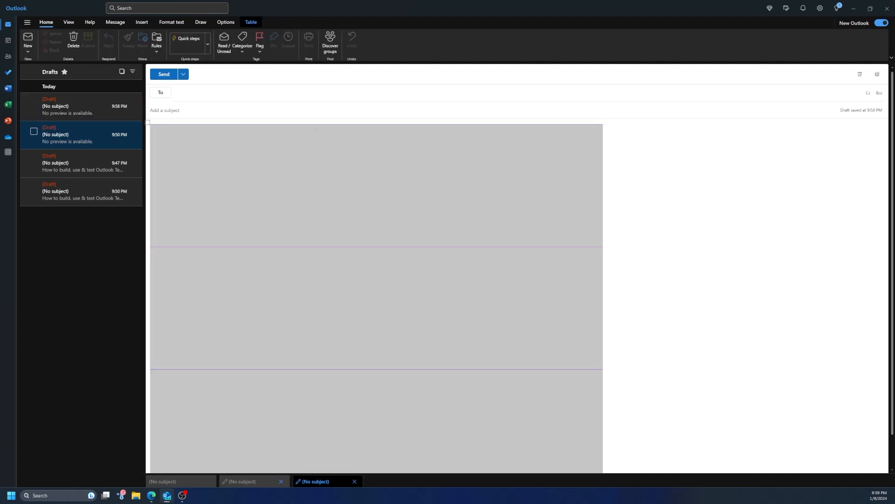
left_click(642, 148)
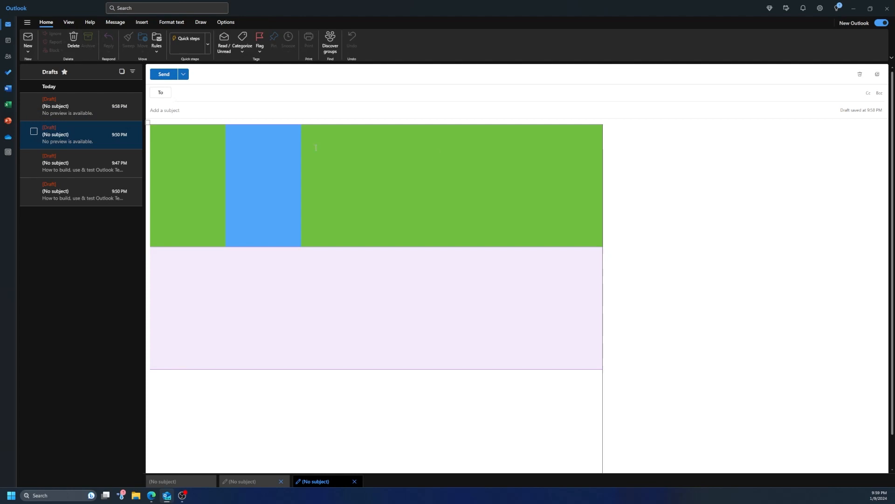
Turn on banded columns for the whole table
left_click(149, 122)
left_click(248, 23)
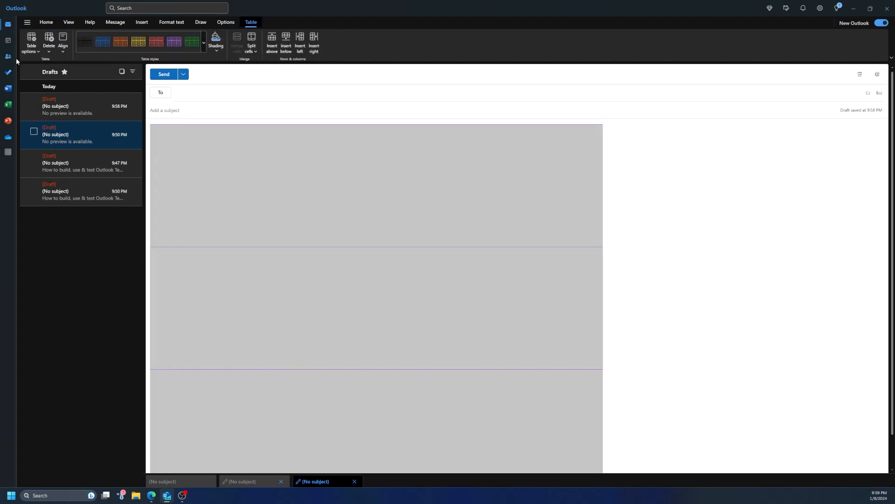
left_click(36, 52)
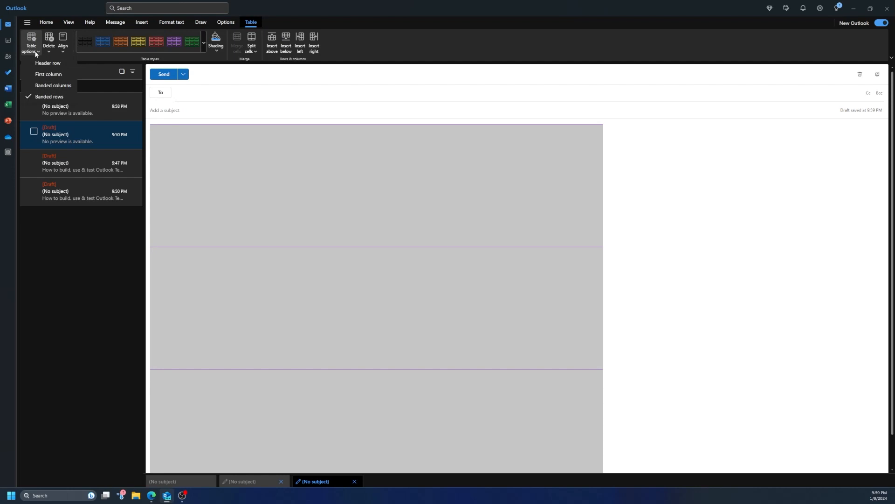
left_click(43, 84)
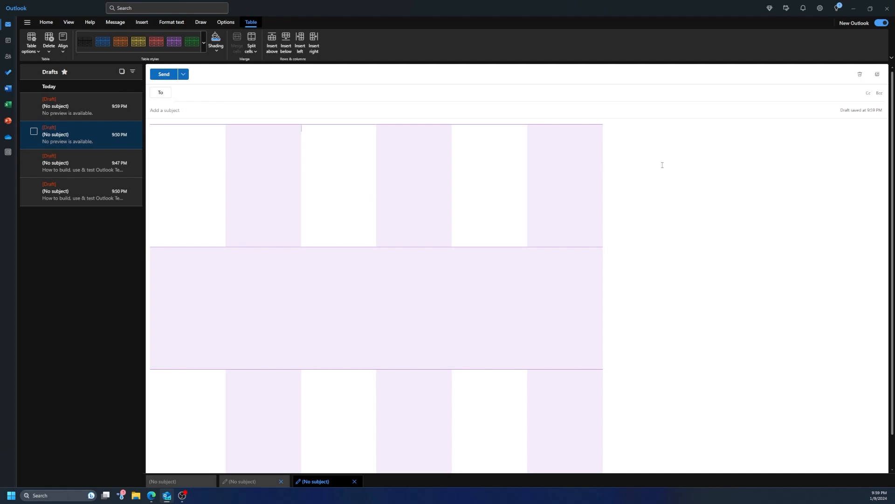
Turn on the First column option for the whole table
left_click(147, 123)
left_click(36, 49)
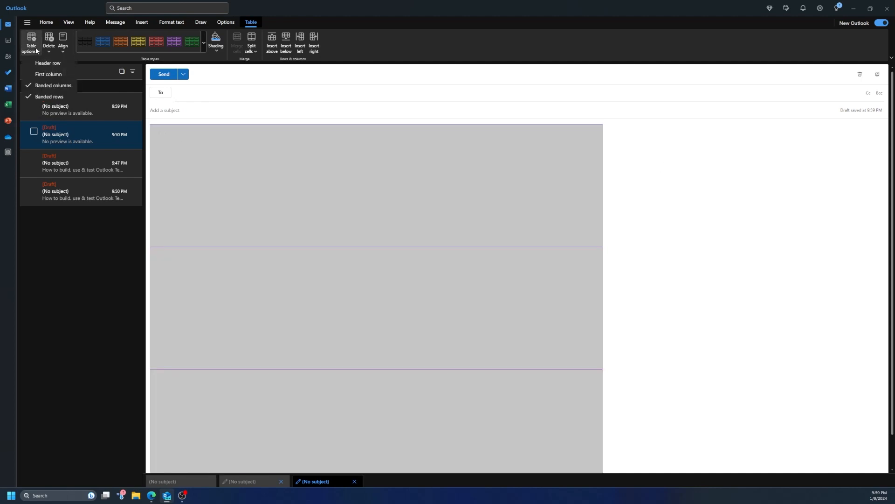
left_click(44, 74)
right_click(486, 174)
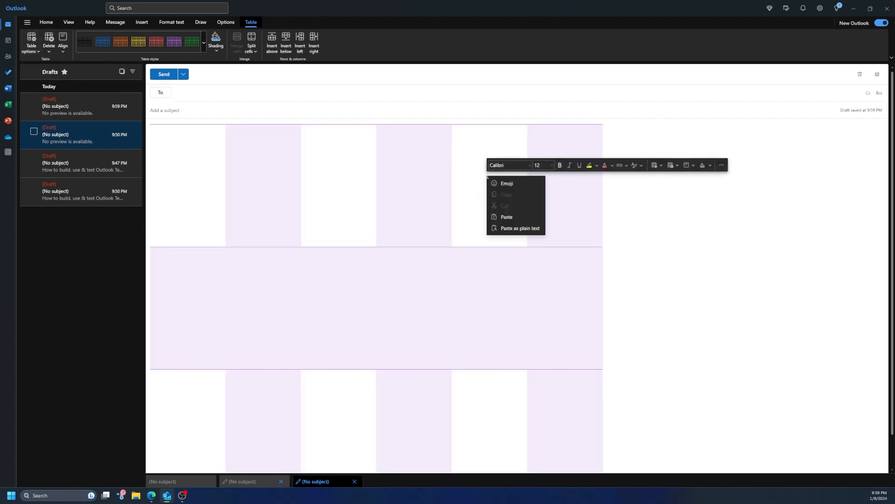
left_click(677, 165)
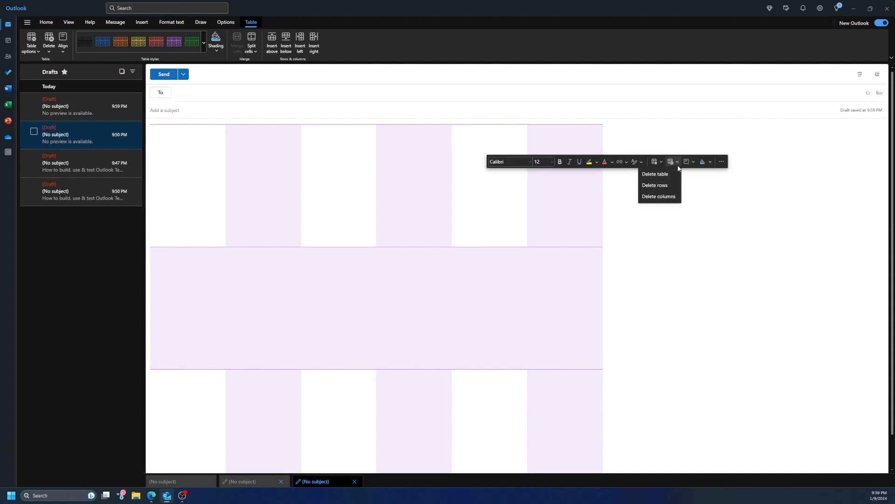
left_click(509, 202)
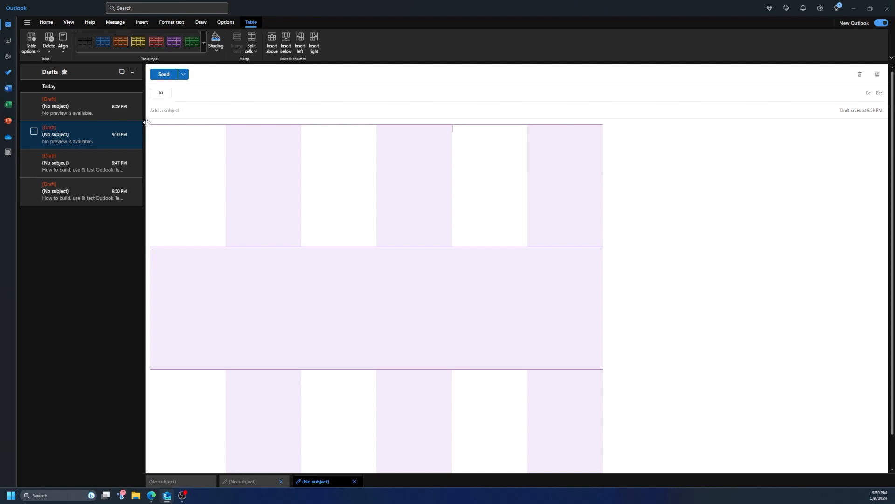
Align the contents of every table cell to bottom centre, after trying top centre, middle centre and top left
left_click(146, 122)
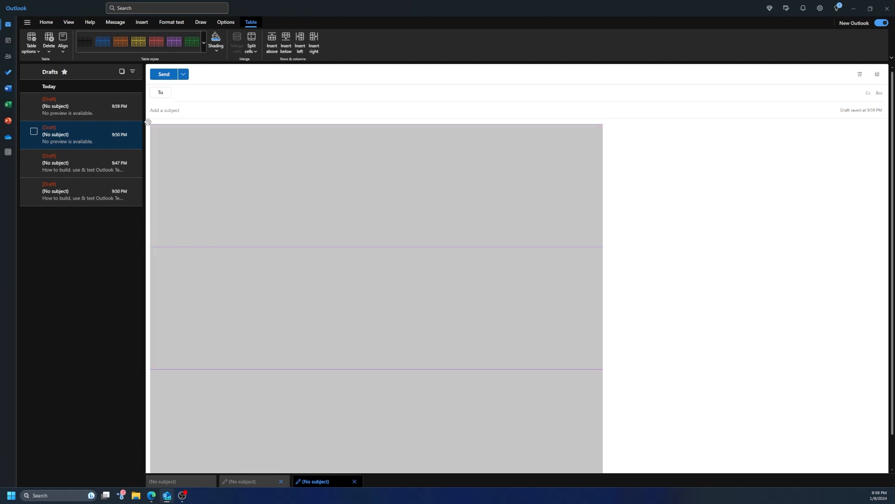
right_click(309, 146)
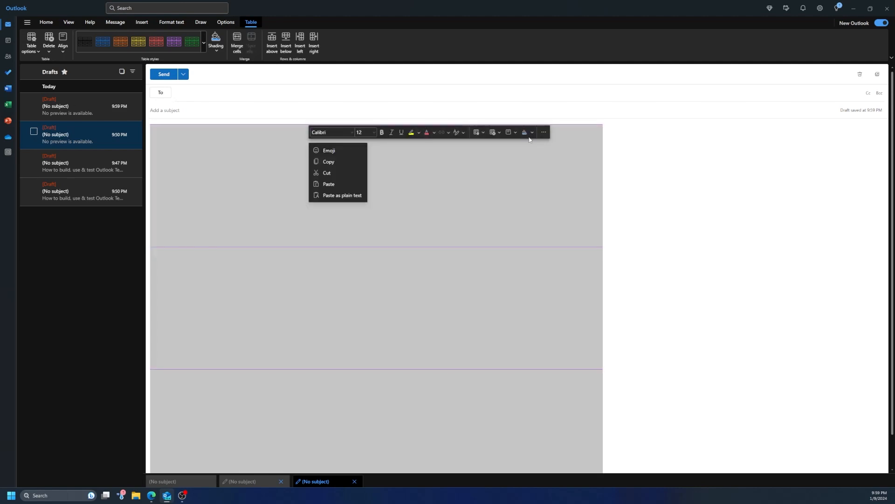
left_click(512, 133)
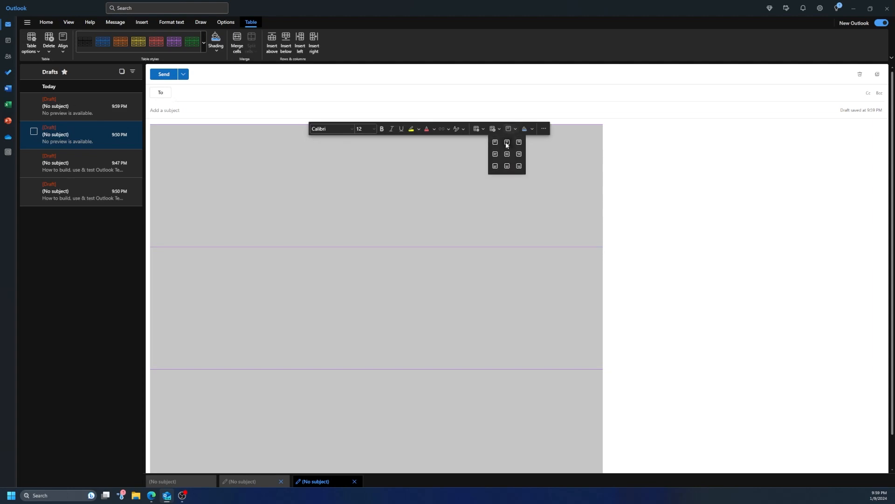
left_click(507, 142)
left_click(511, 129)
left_click(507, 156)
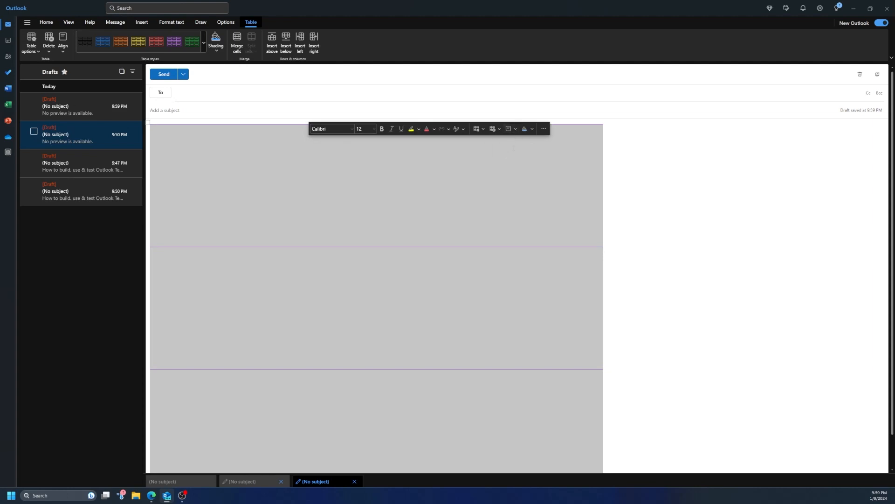
left_click(515, 129)
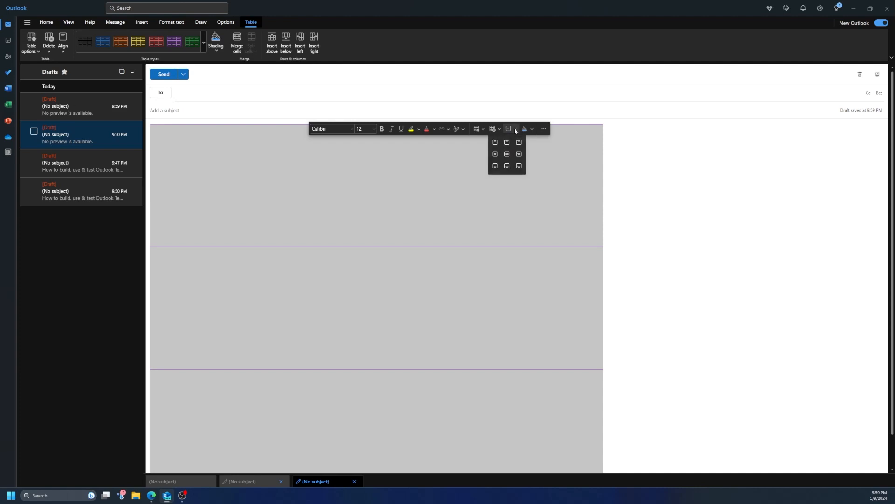
left_click(495, 142)
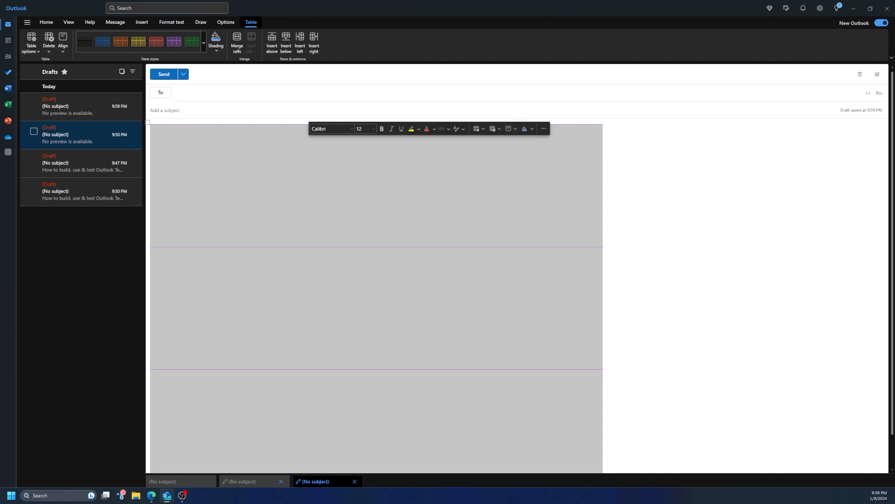
left_click(513, 129)
left_click(519, 166)
left_click(544, 129)
left_click(544, 130)
left_click(545, 129)
mouse_move(543, 163)
left_click(229, 142)
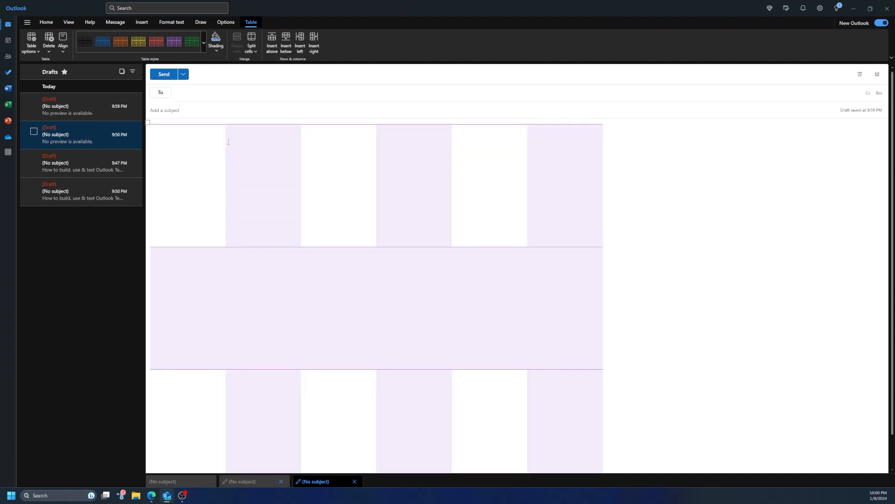
left_click_drag(202, 148, 567, 213)
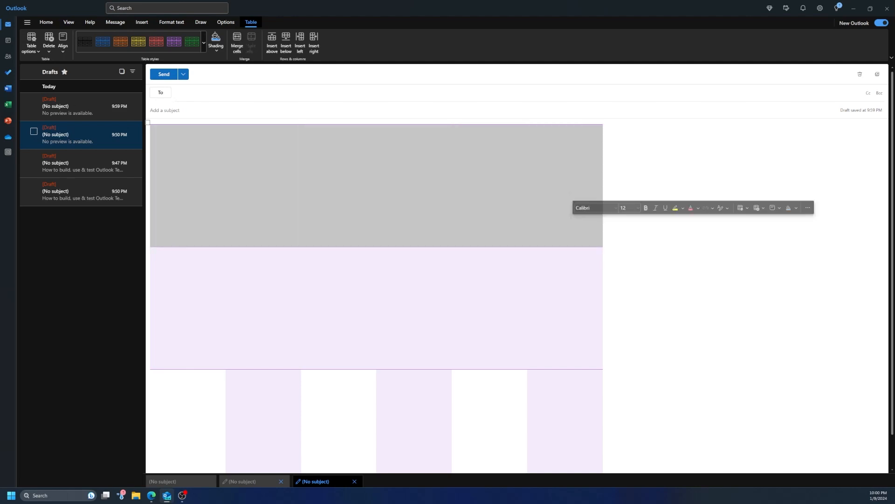
Embed beautiful-colorful-sunset.jpg from the Downloads folder as a picture in the table's first cell
left_click(541, 282)
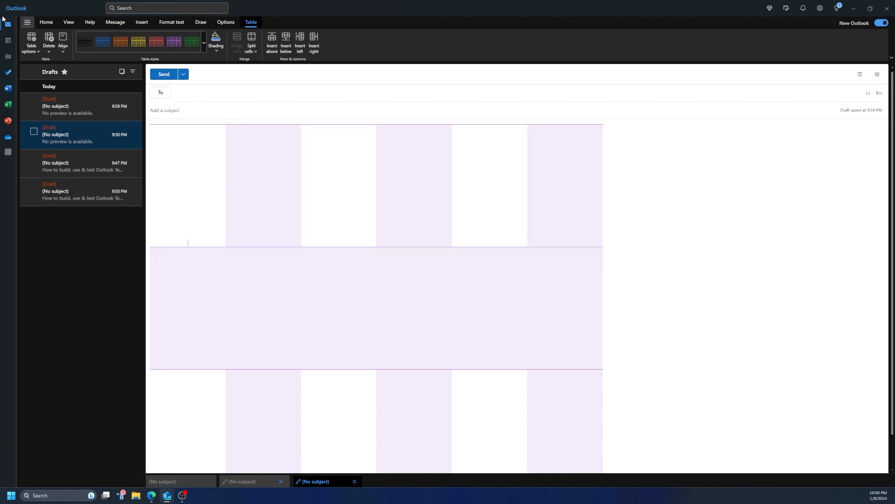
left_click(142, 22)
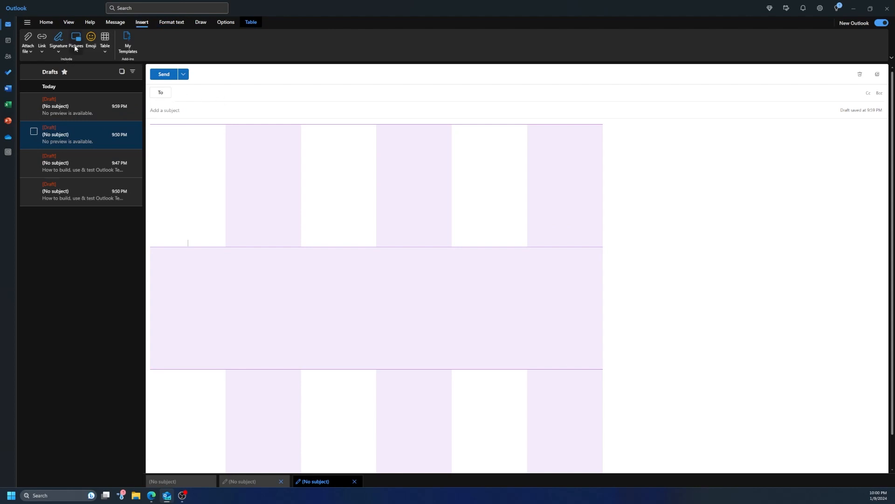
left_click(75, 47)
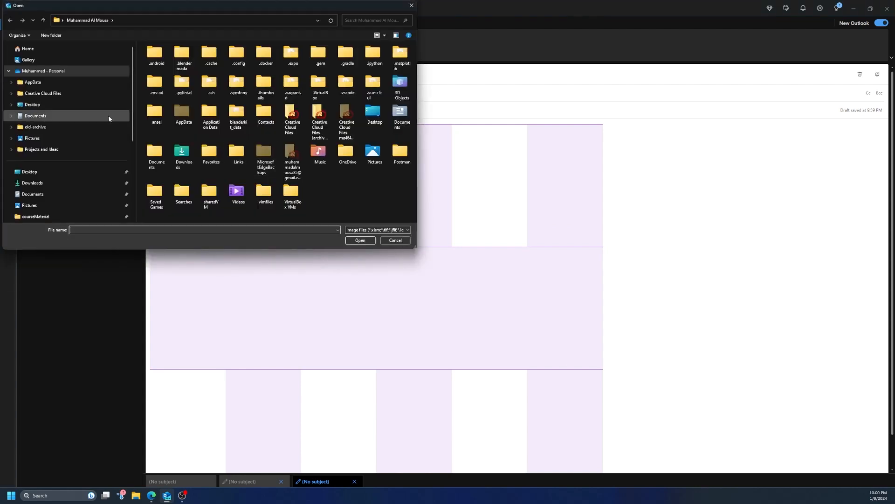
scroll(70, 117, "down", 3)
left_click(70, 102)
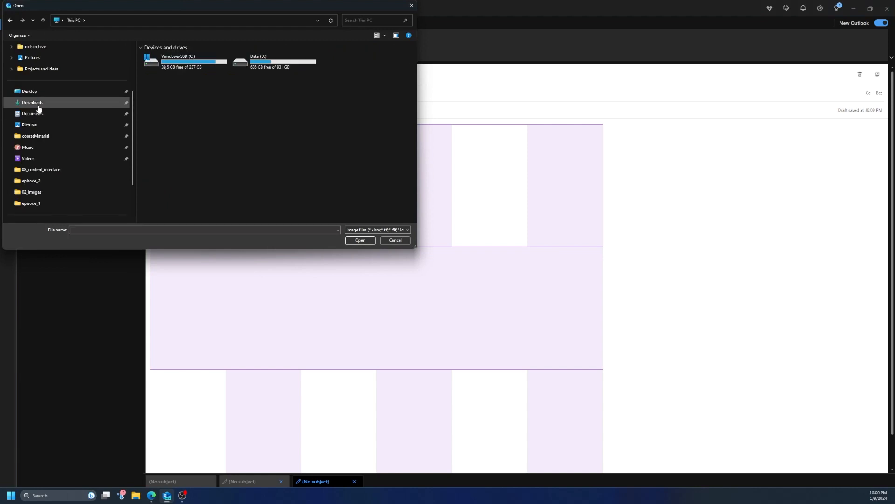
left_click(264, 74)
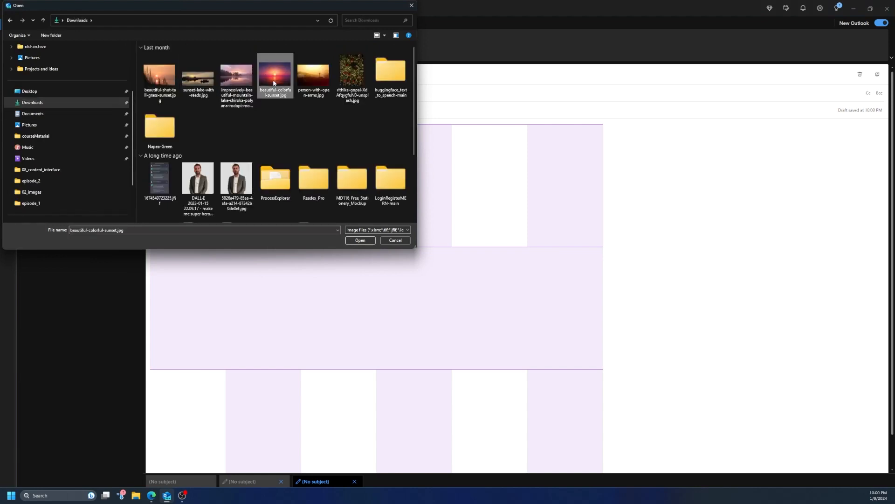
left_click(360, 240)
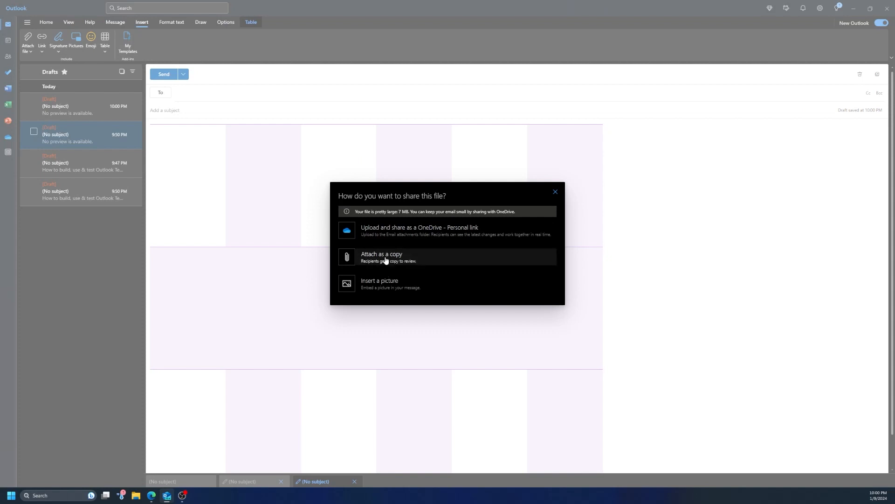
left_click(380, 286)
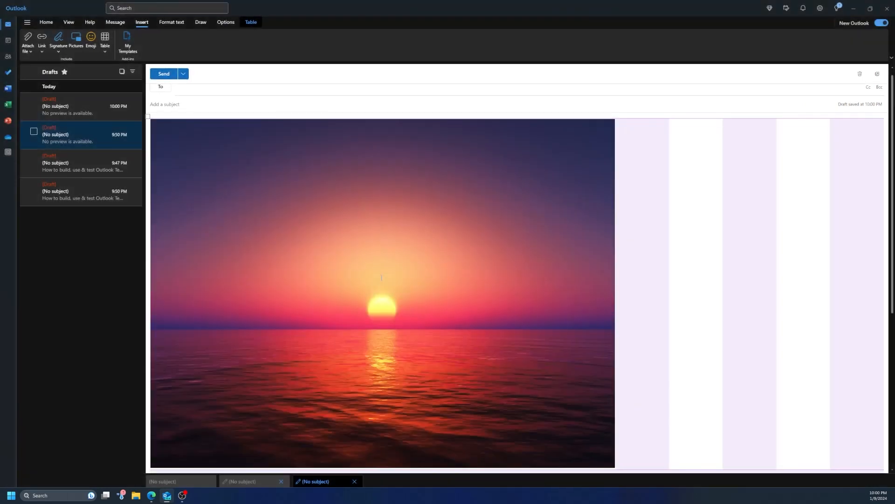
Shrink the sunset picture proportionally to about one third of its inserted width
left_click(375, 230)
scroll(594, 127, "down", 3)
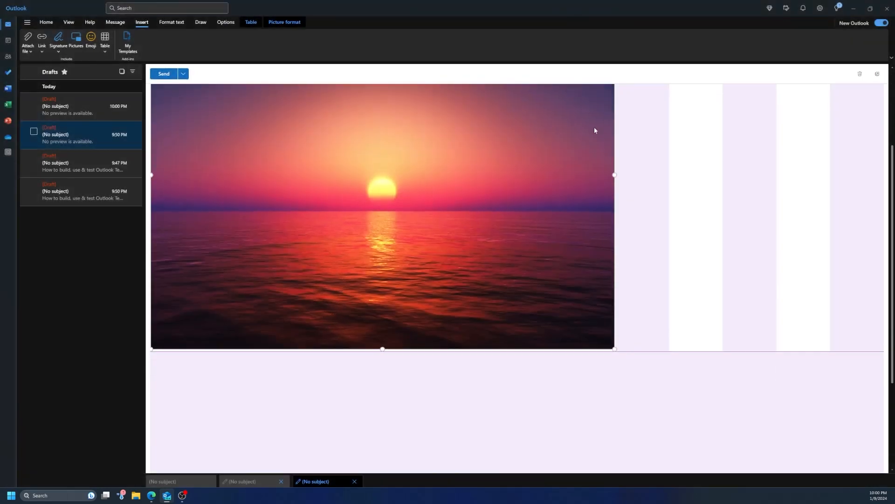
left_click_drag(616, 323, 312, 164)
left_click(616, 325)
left_click(595, 305)
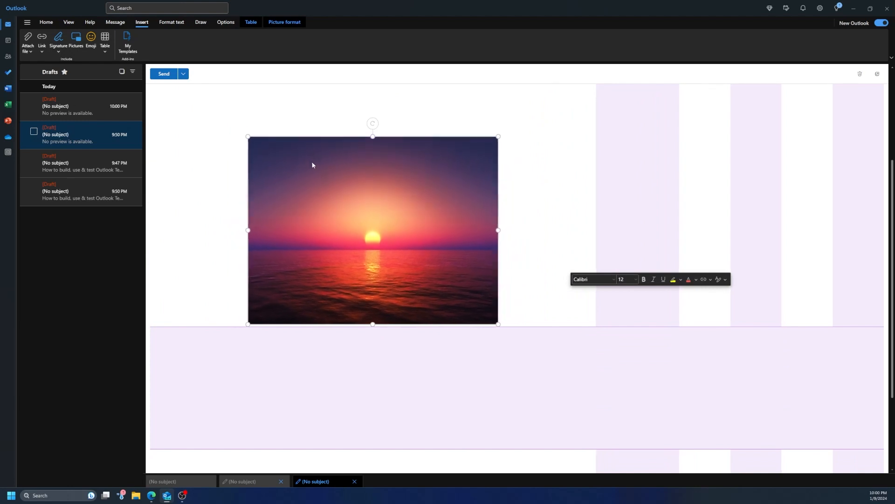
left_click_drag(494, 323, 384, 261)
left_click(486, 256)
left_click(416, 260)
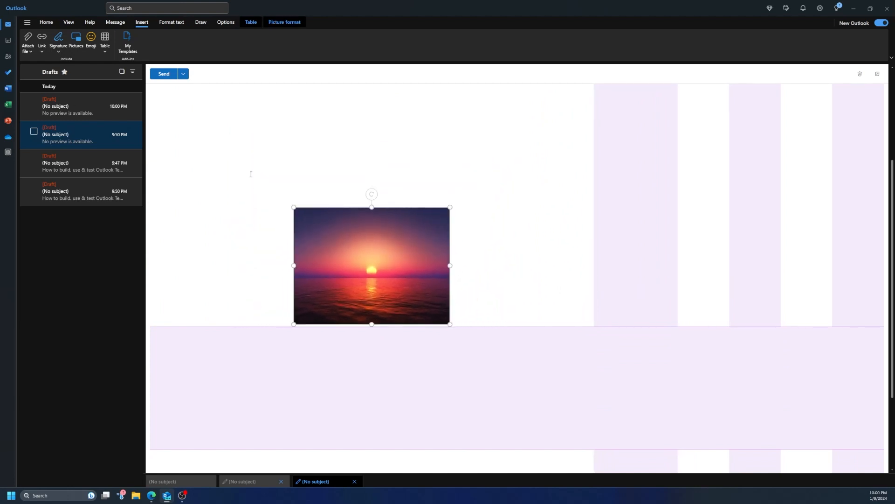
Crop the sunset picture on all four sides to the area around the sun and apply the crop
left_click(283, 22)
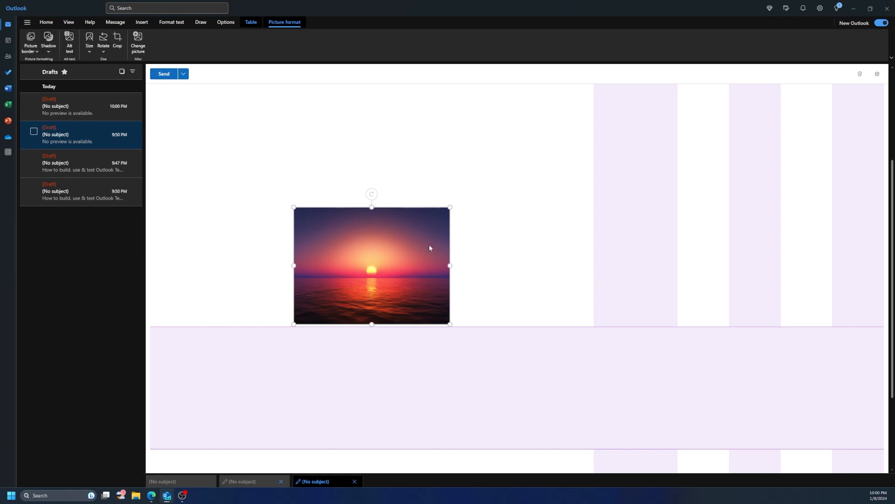
left_click(458, 233)
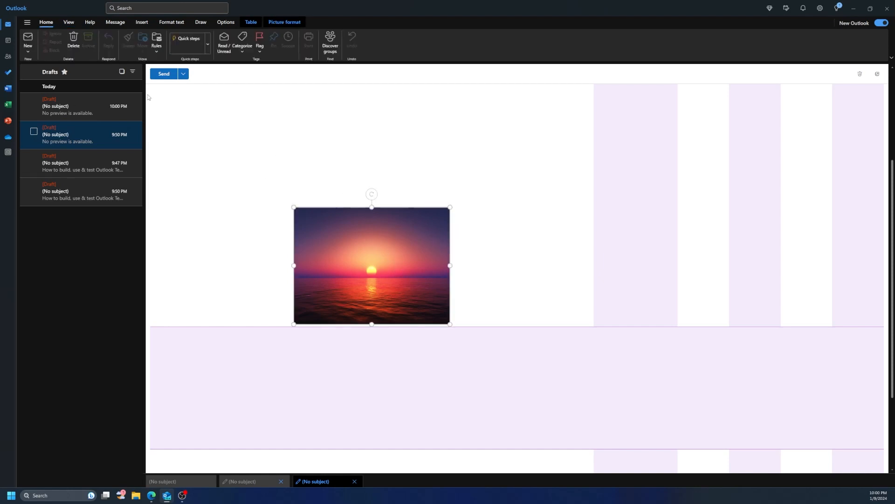
left_click(289, 23)
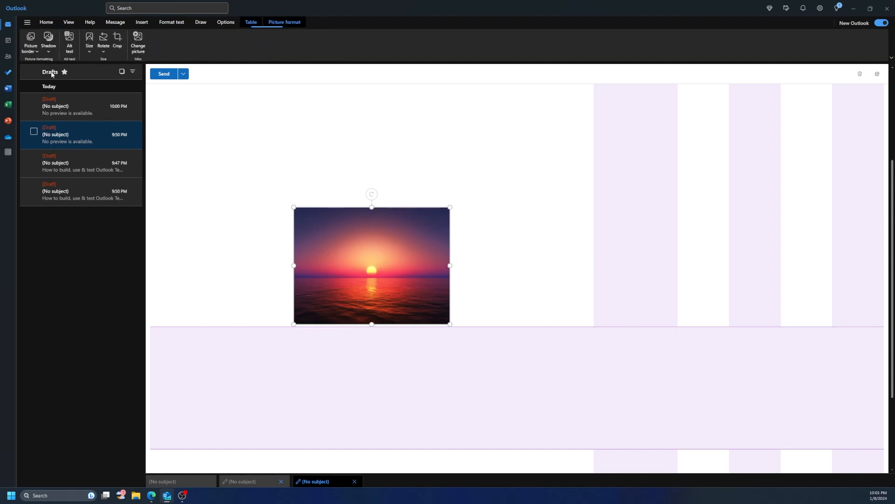
left_click(118, 46)
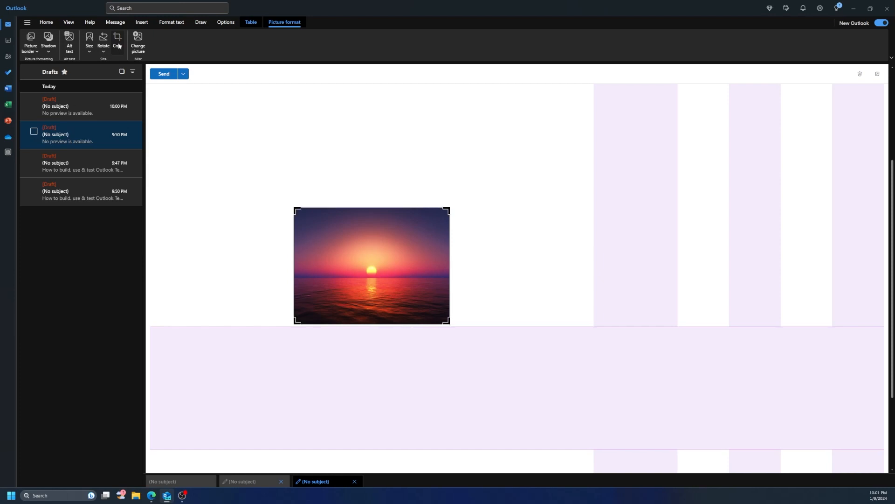
left_click_drag(446, 210, 388, 243)
left_click_drag(389, 243, 387, 244)
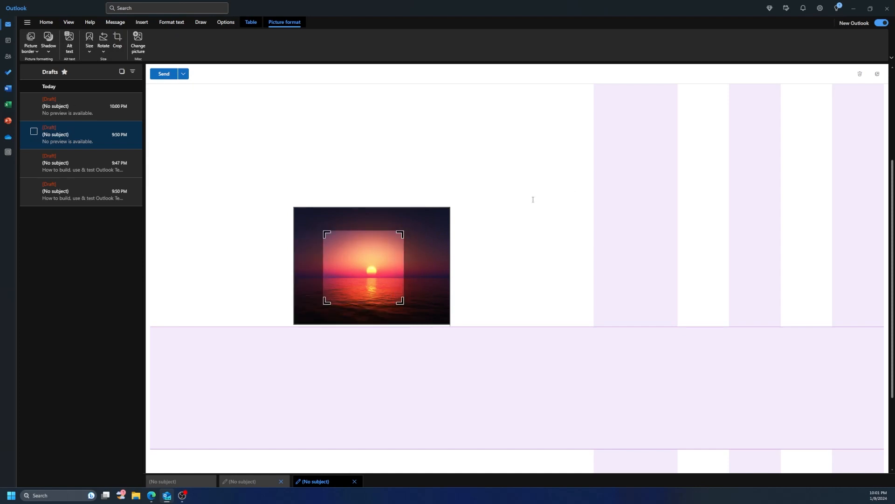
left_click(323, 193)
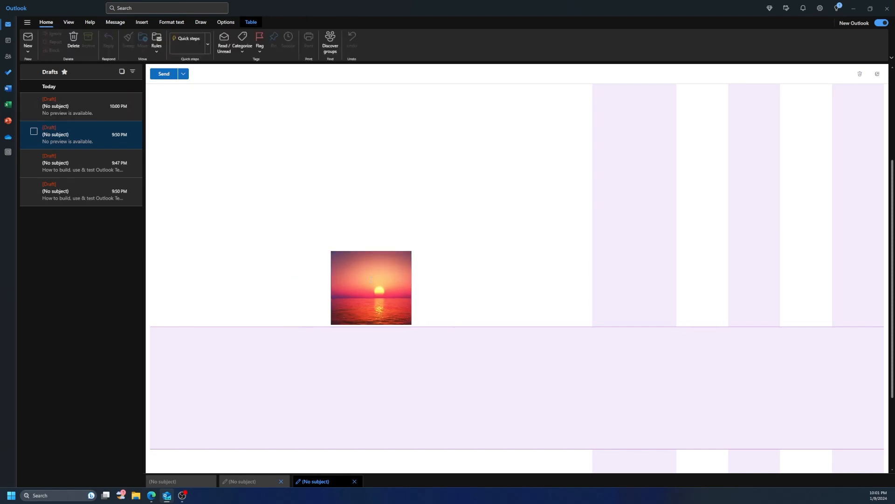
Set the cropped picture's size to Small (25%), after trying Medium (50%)
left_click(294, 23)
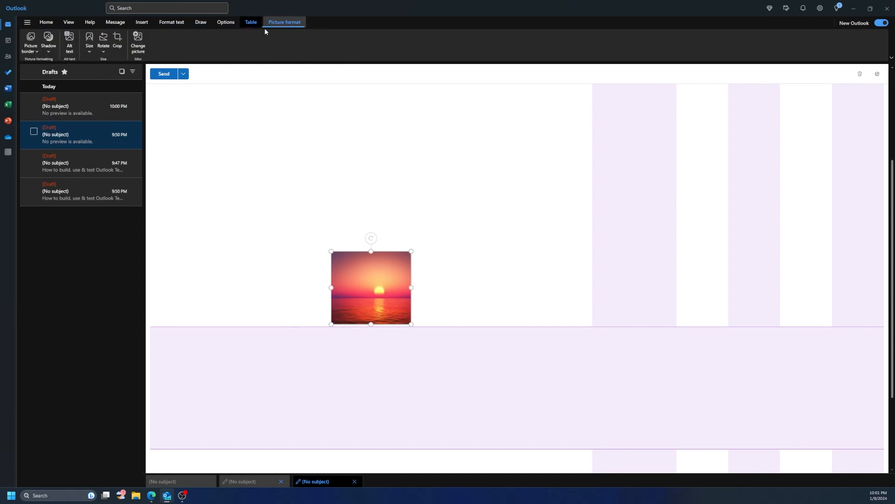
left_click(89, 53)
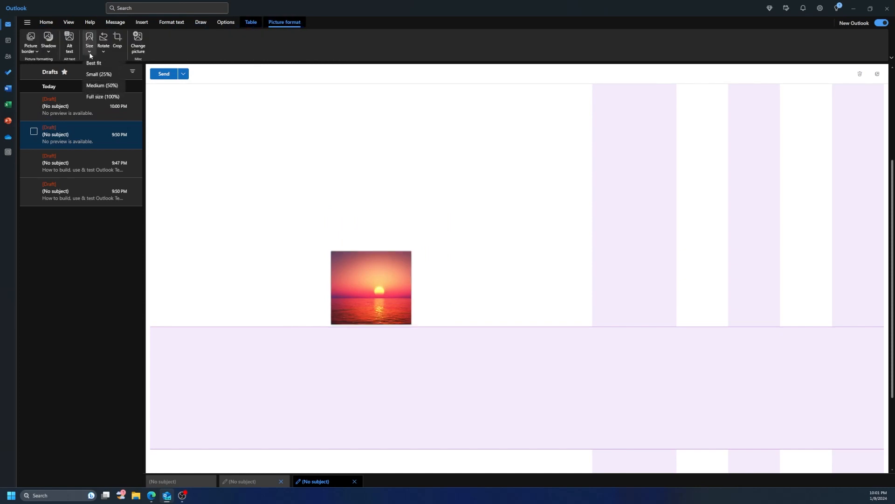
left_click(92, 84)
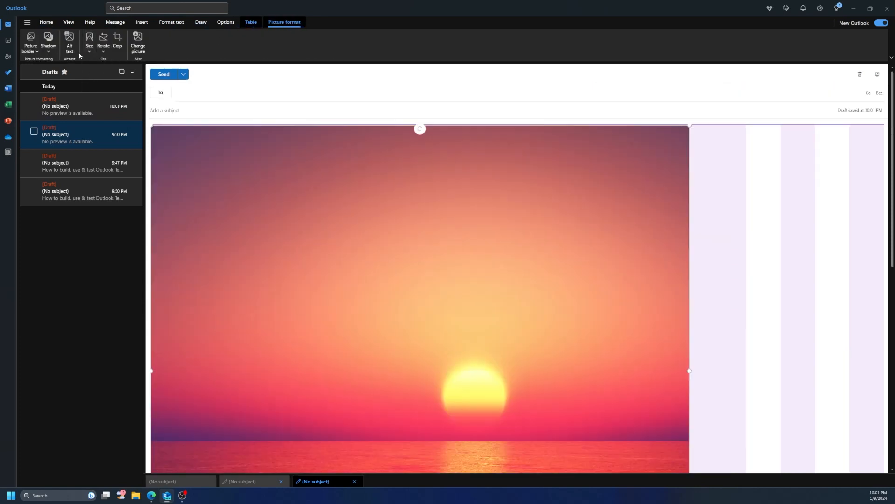
left_click(89, 47)
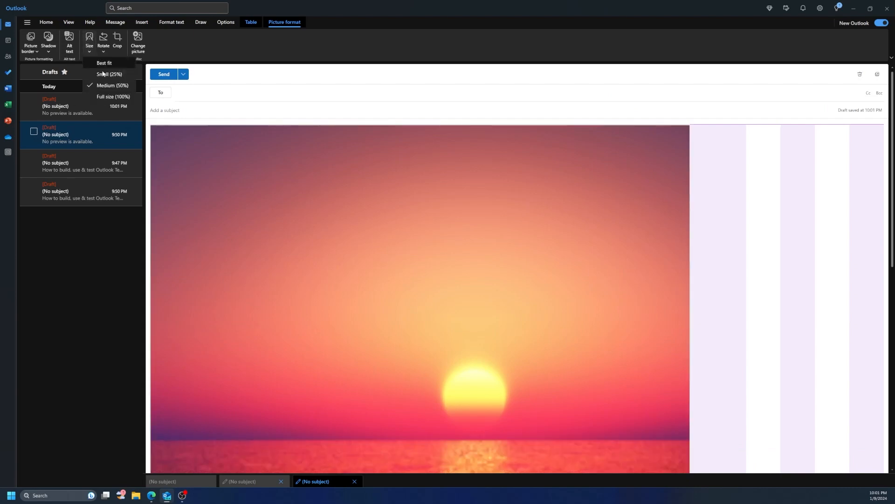
left_click(106, 79)
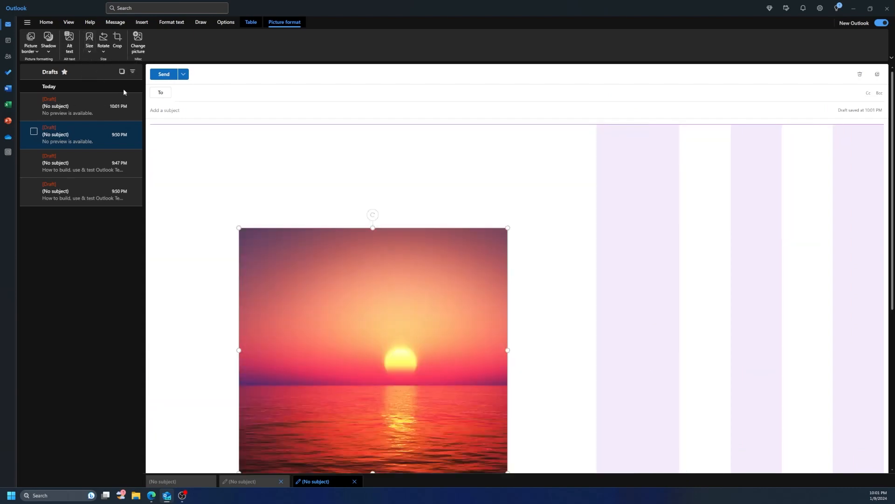
left_click(48, 53)
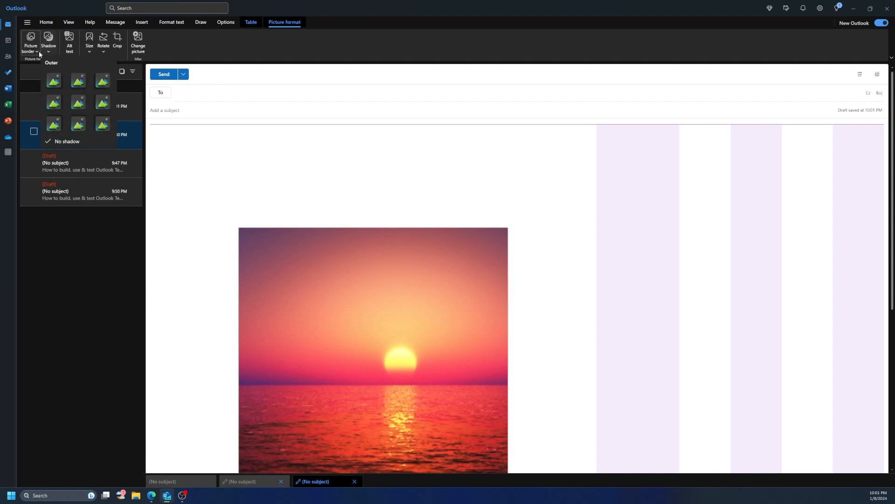
left_click(39, 51)
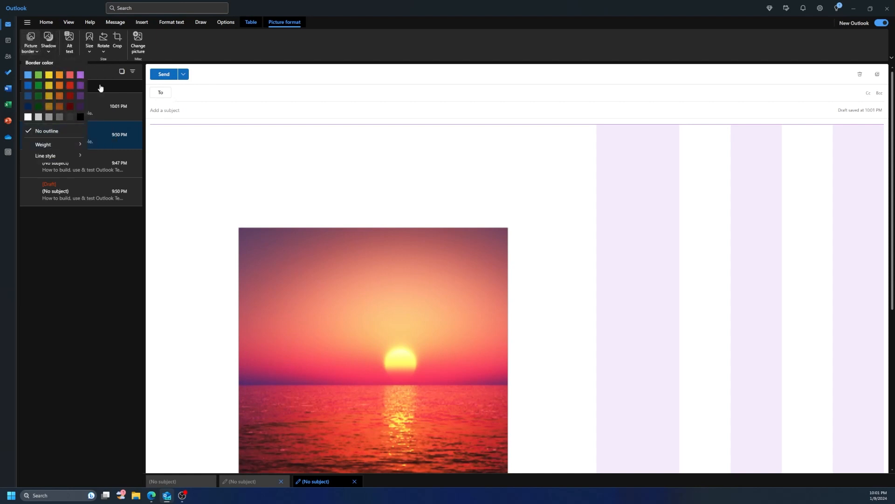
left_click(530, 269)
left_click(474, 271)
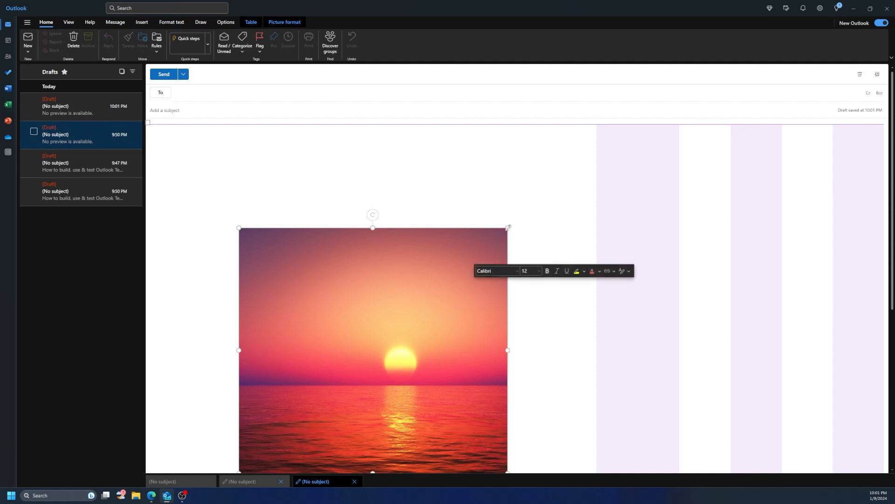
Shrink the sunset picture proportionally to about half its size and rotate it about 50 degrees counterclockwise
left_click_drag(509, 232, 407, 382)
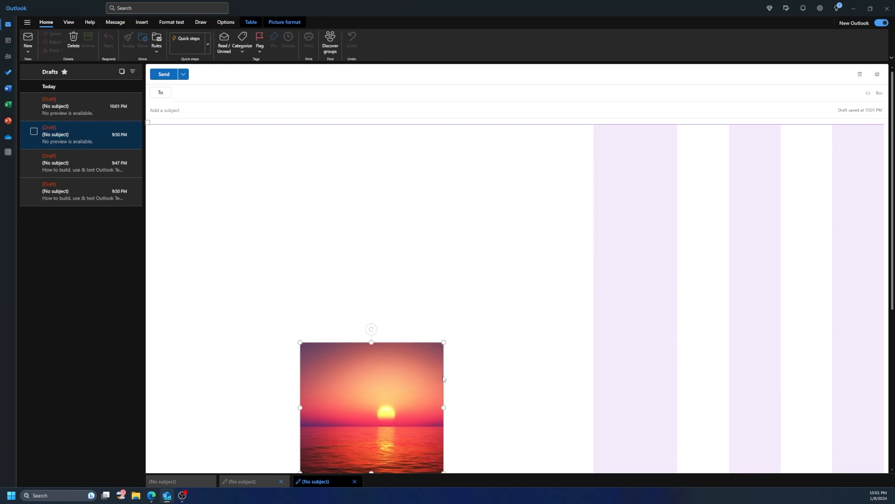
left_click_drag(371, 330, 260, 304)
left_click(530, 330)
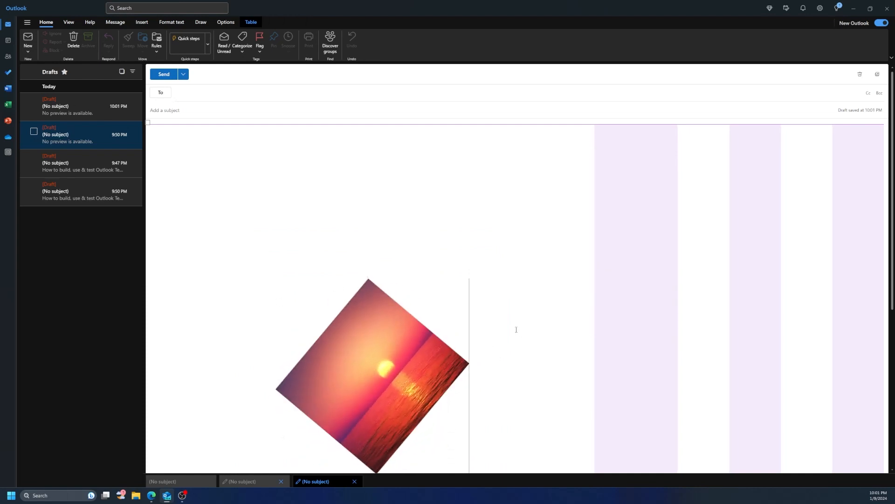
left_click(399, 324)
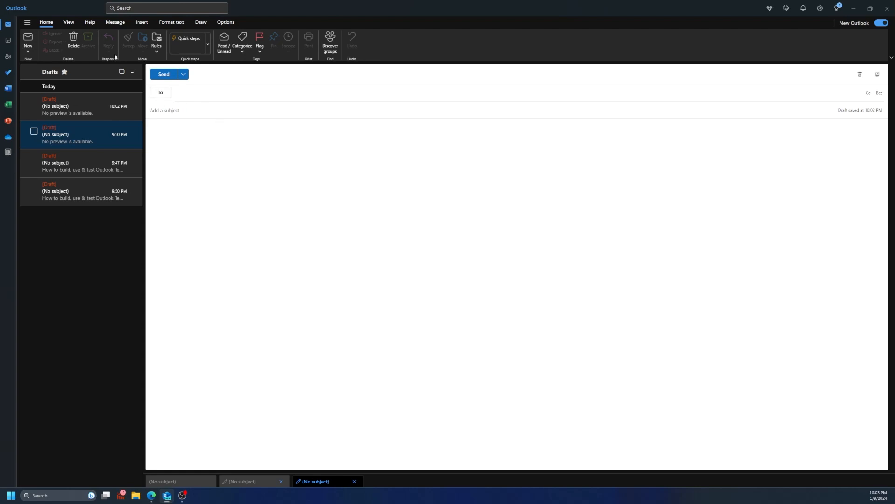
Create a new Document from Outlook as a blank document in Word and switch it to Web Layout view
left_click(116, 23)
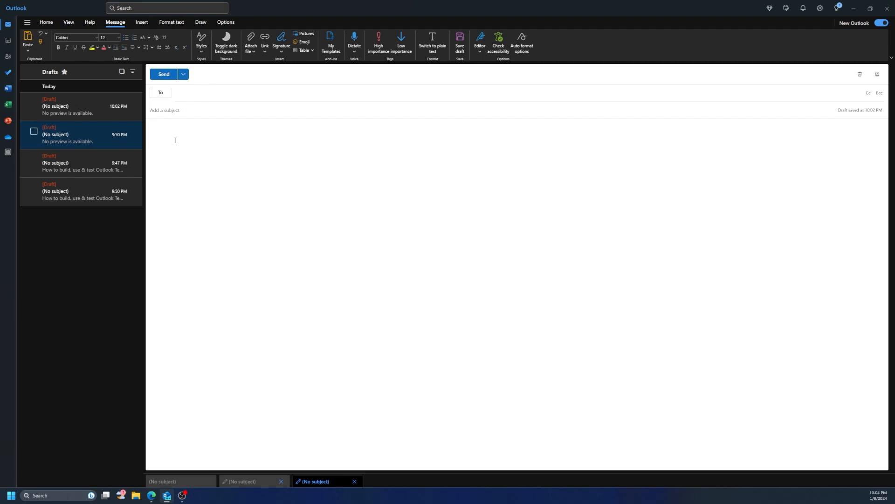
left_click(46, 22)
left_click(29, 50)
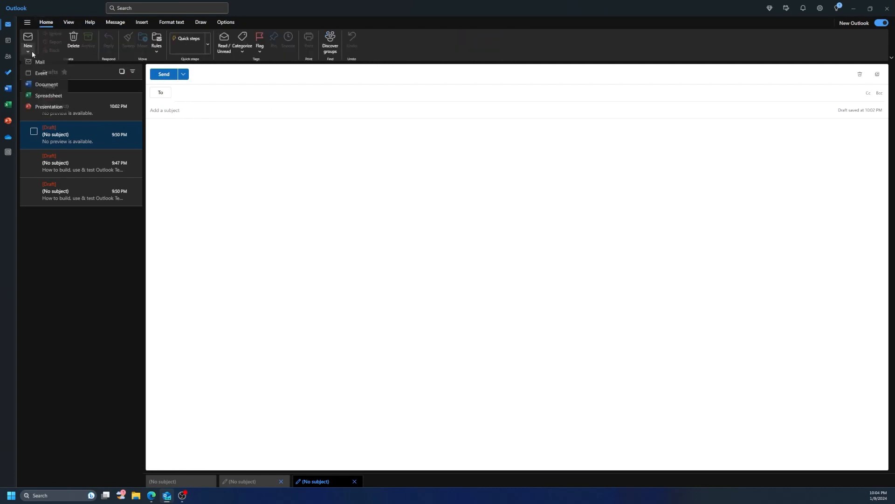
left_click(55, 87)
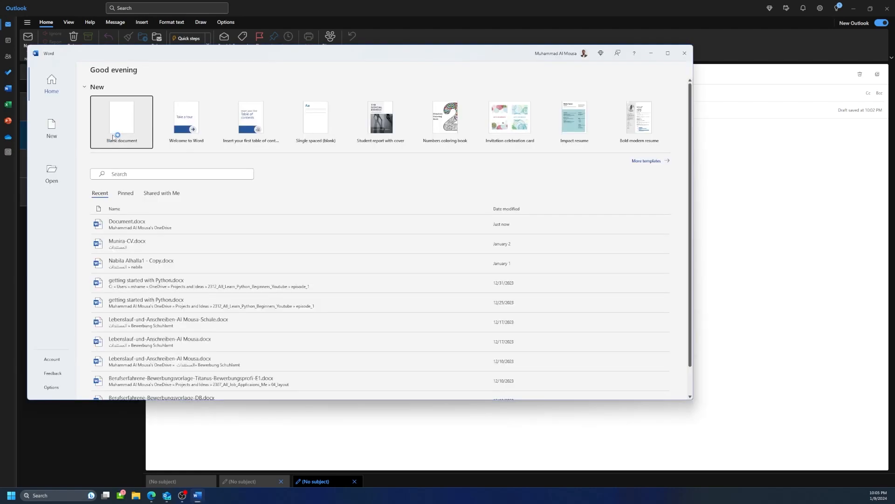
left_click(123, 122)
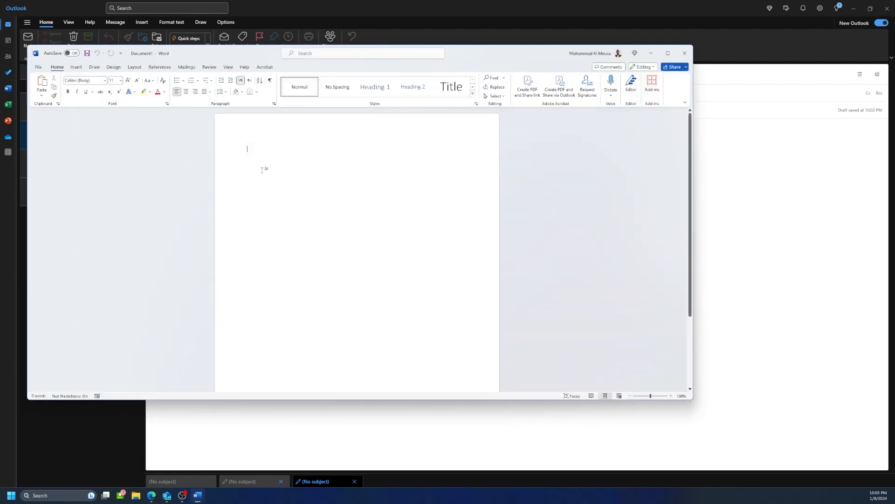
left_click(620, 396)
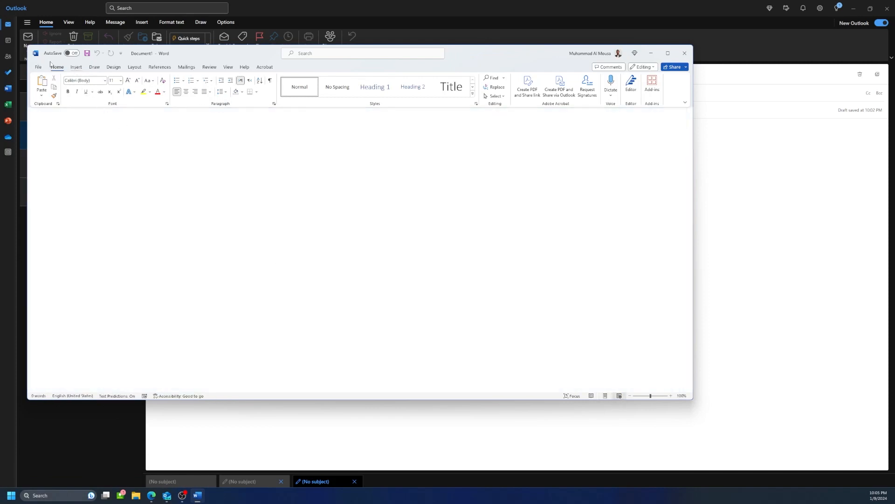
Insert a one-cell table at the start of the Word document, then close Word without saving
left_click(75, 68)
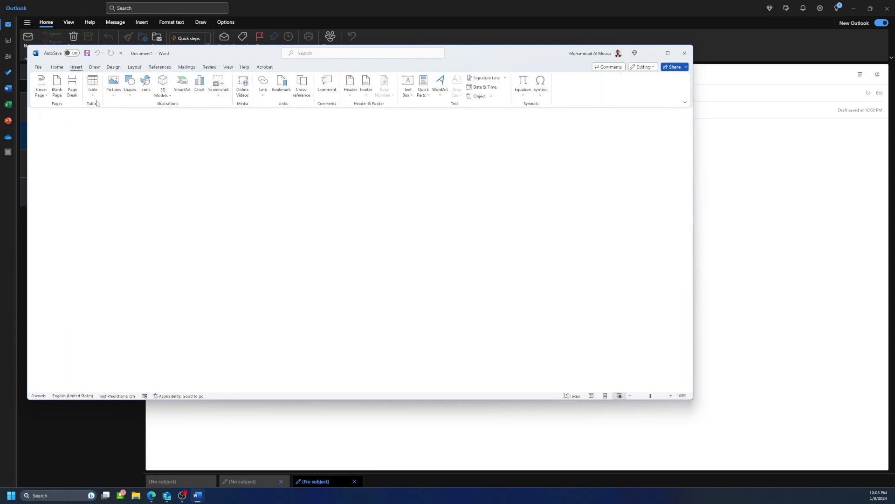
left_click(93, 98)
left_click(96, 117)
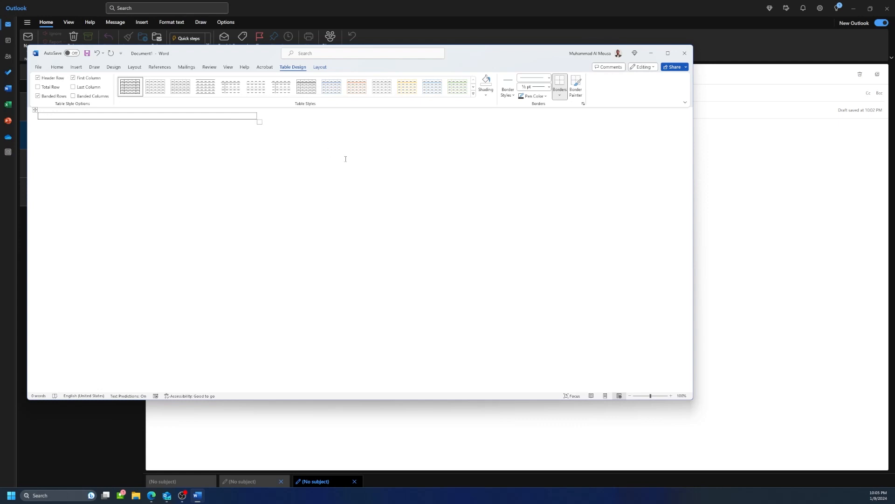
left_click(285, 123)
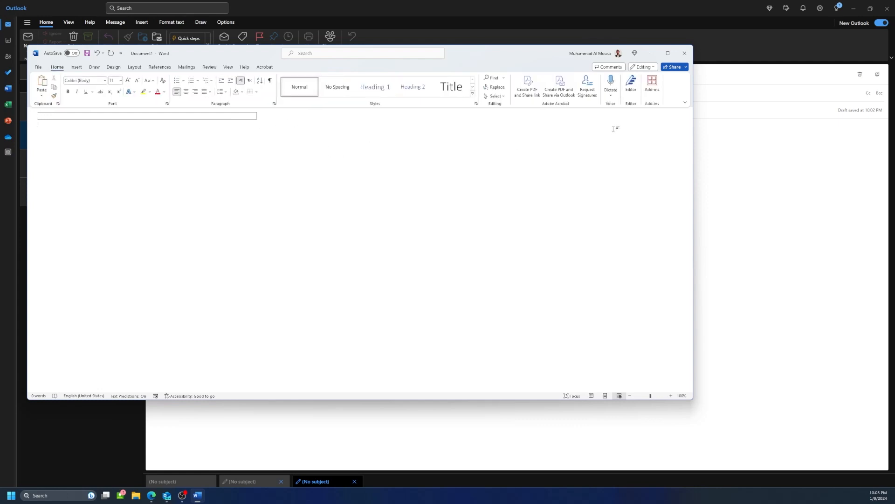
left_click(684, 57)
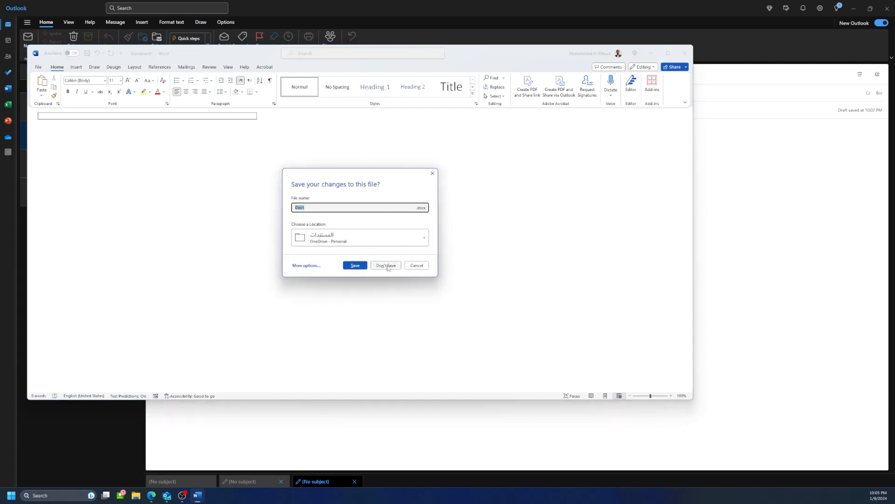
left_click(387, 266)
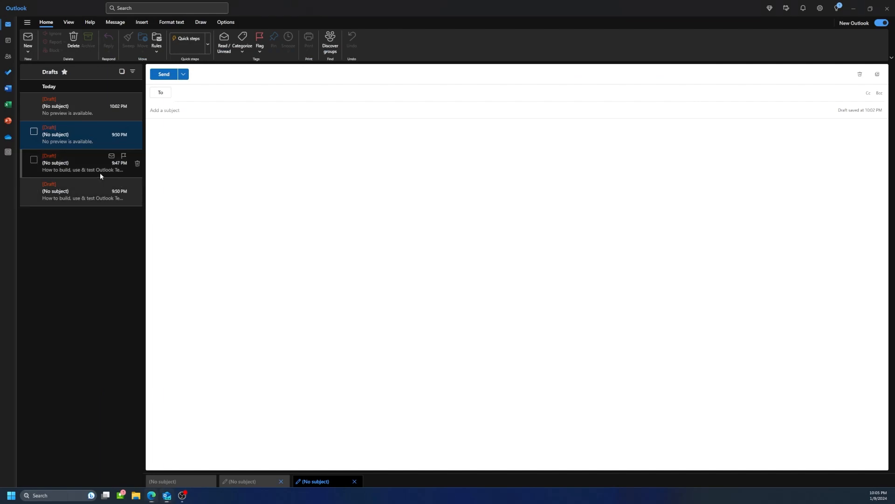
Open the last draft in the Drafts list and toggle its newsletter template to the light background
left_click(100, 173)
left_click(77, 192)
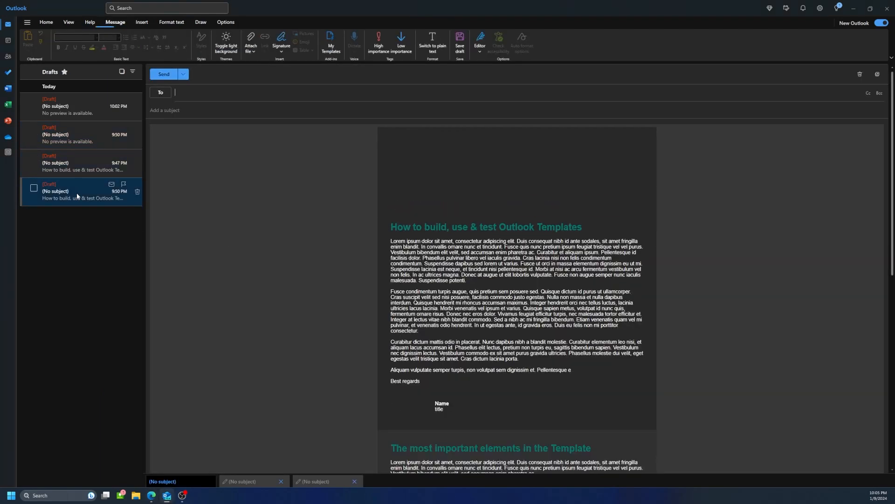
left_click(226, 42)
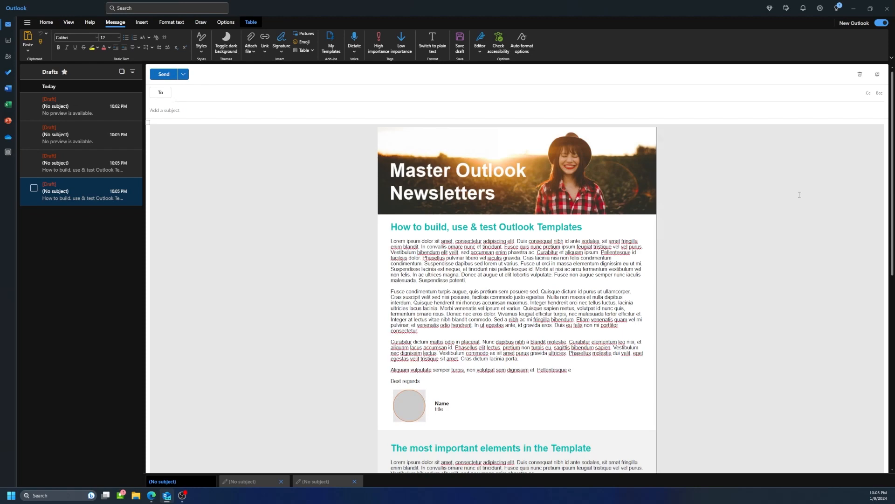
Copy the entire newsletter template into the empty body of the first draft in the Drafts list
key("ctrl+a")
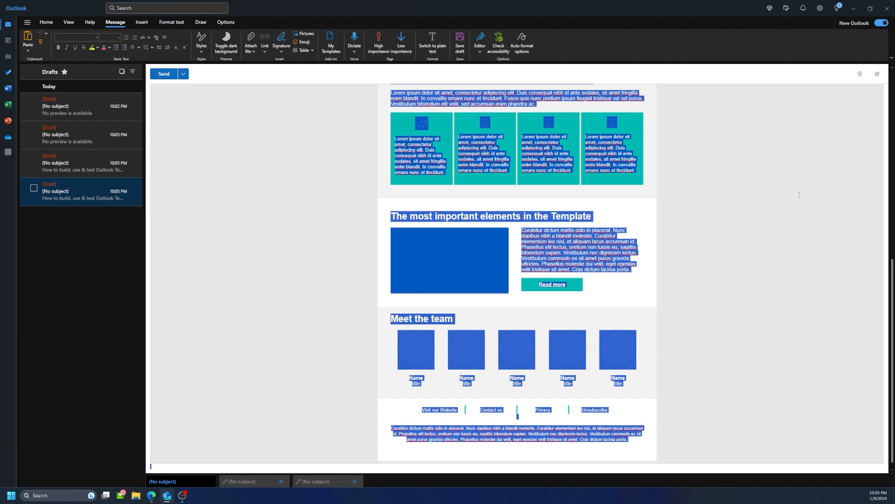
left_click(73, 113)
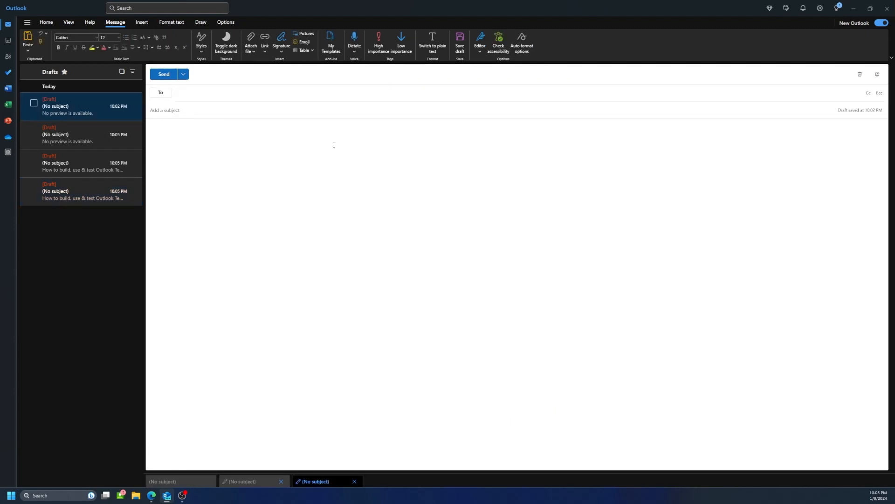
key("ctrl+v")
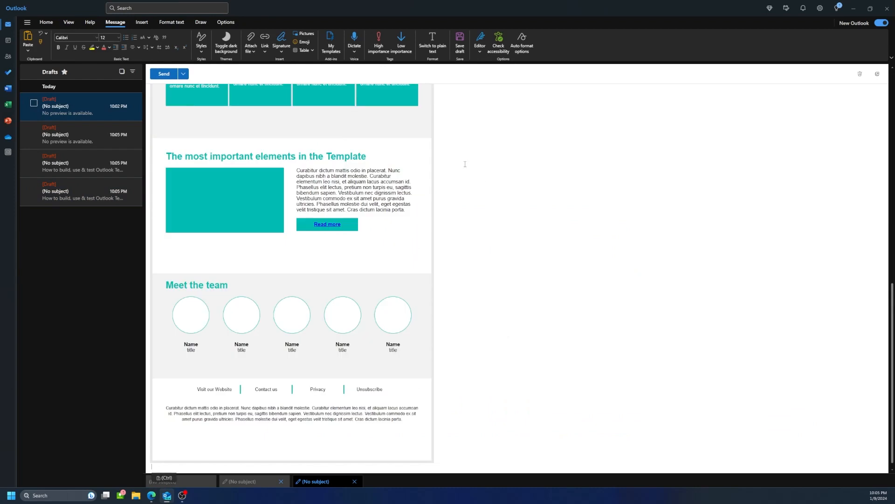
scroll(486, 160, "up", 10)
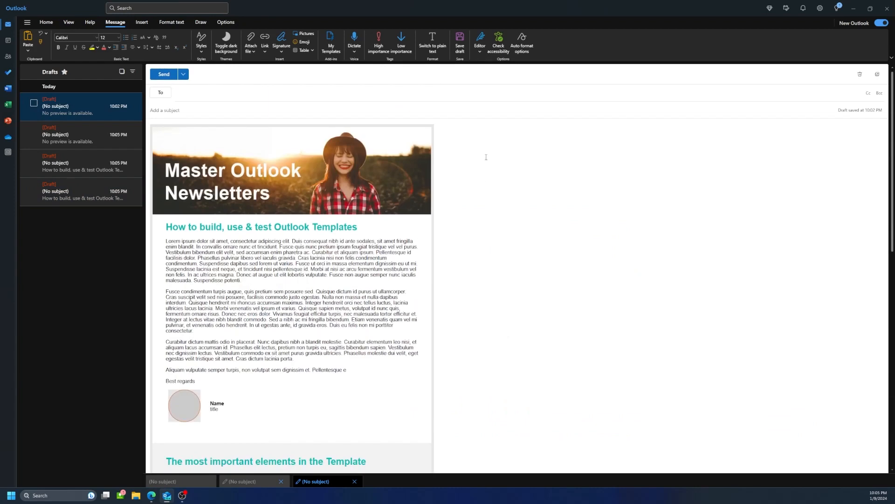
Stretch the pasted newsletter's outer table across the full width of the message body
left_click(436, 154)
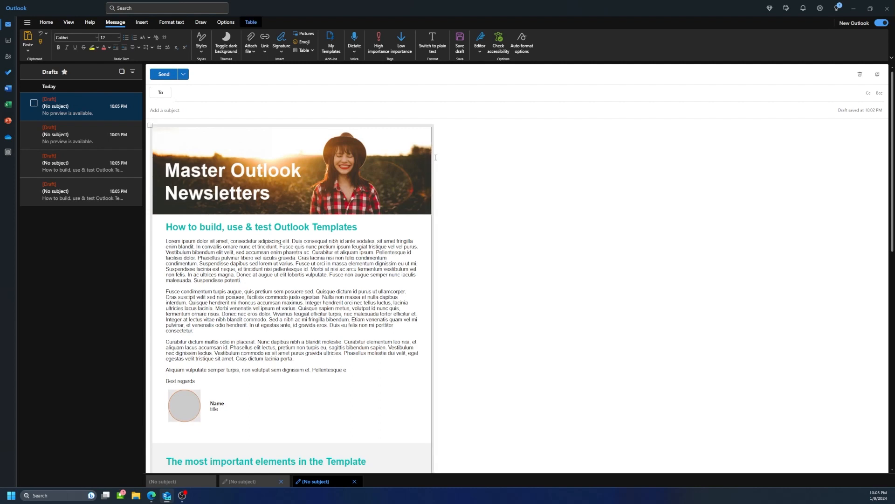
left_click(442, 158)
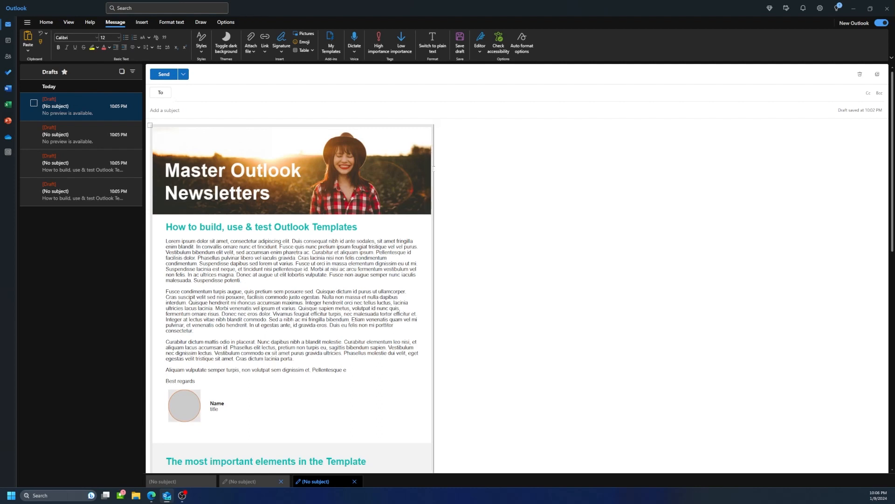
left_click(433, 168)
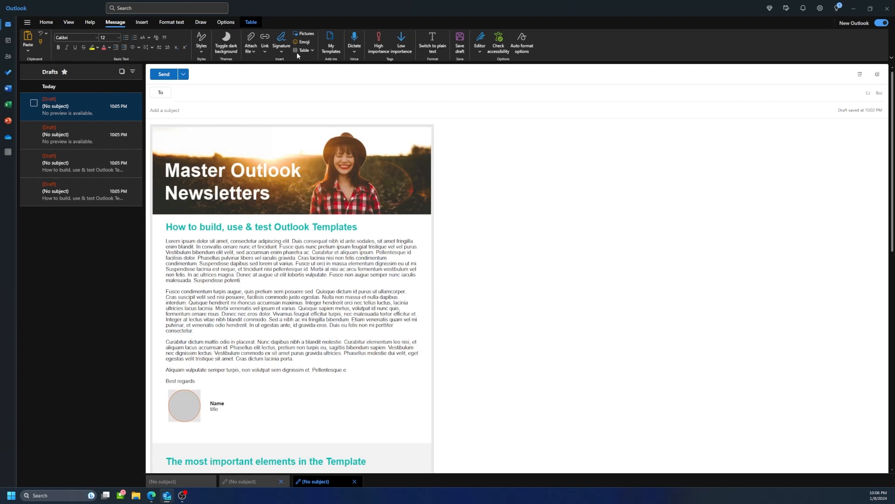
left_click(250, 22)
scroll(446, 184, "down", 8)
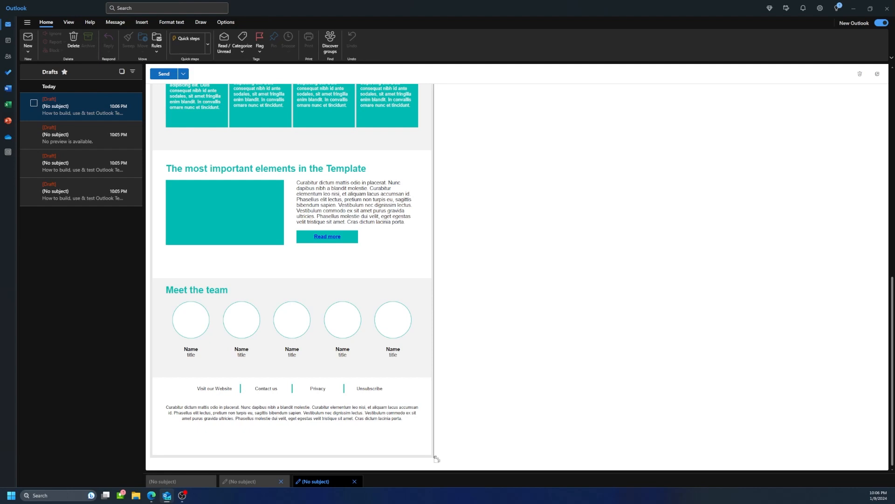
left_click_drag(434, 456, 892, 411)
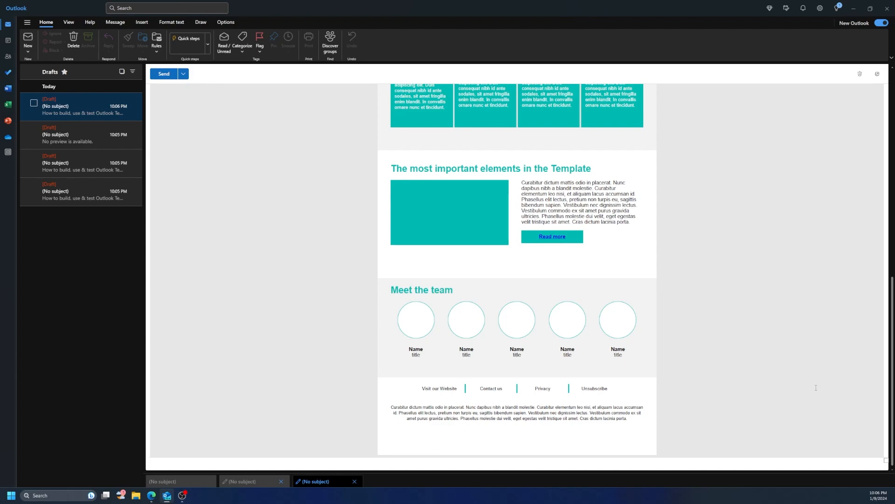
scroll(816, 388, "up", 15)
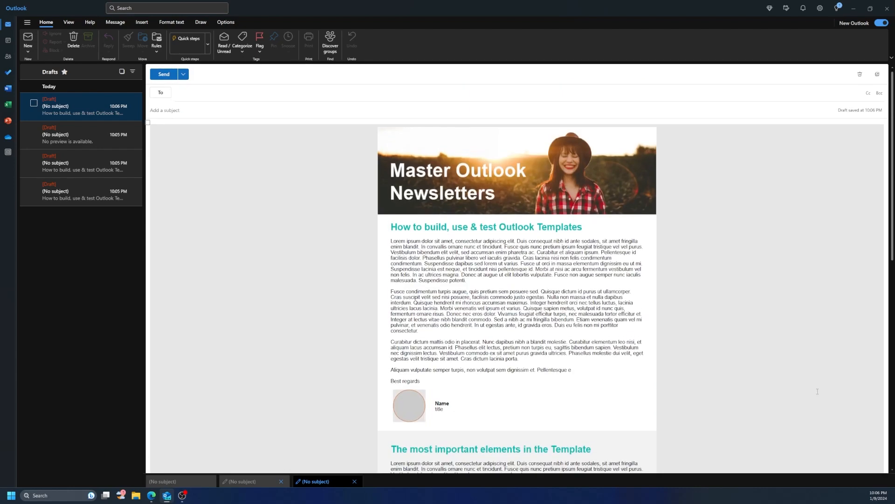
left_click(818, 376)
Reopen the original newsletter draft at the end of the Drafts list and examine its layout from header to footer
left_click(94, 197)
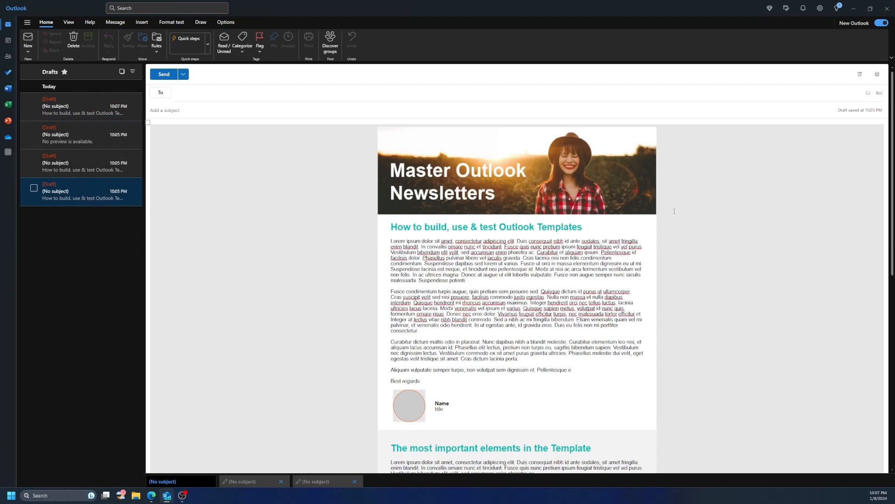
scroll(691, 212, "down", 8)
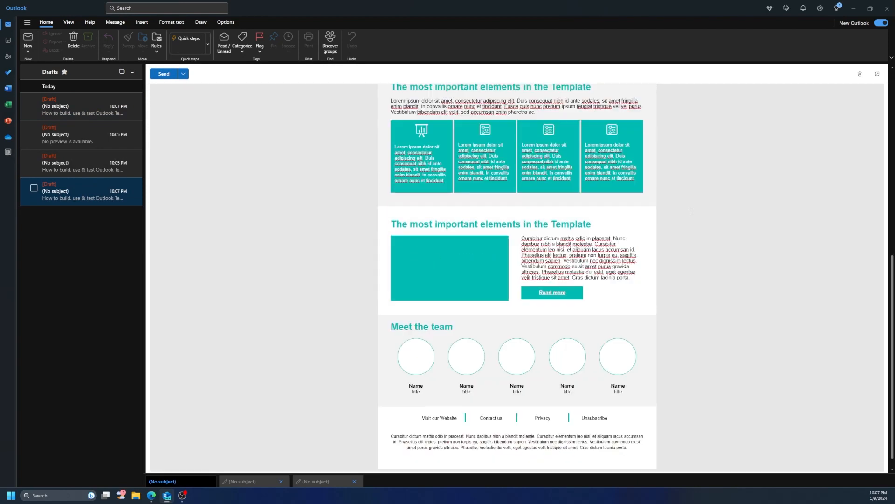
scroll(691, 211, "up", 10)
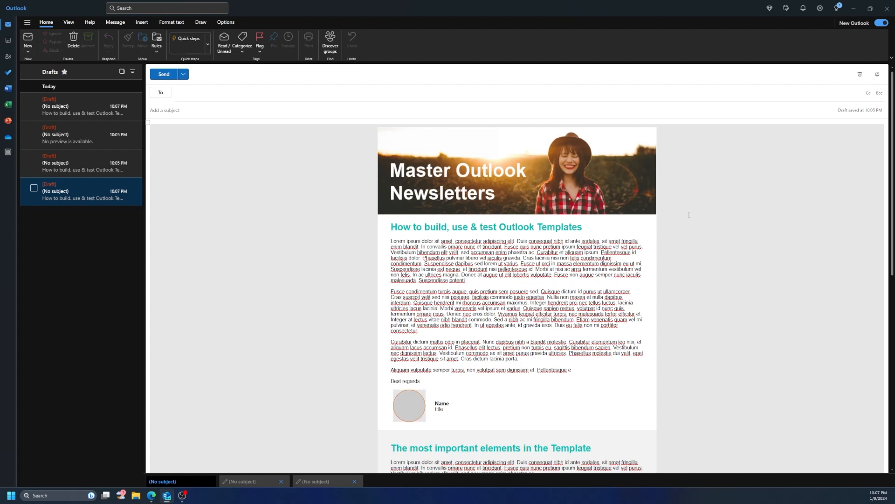
left_click(687, 241)
scroll(725, 225, "down", 5)
scroll(724, 225, "up", 6)
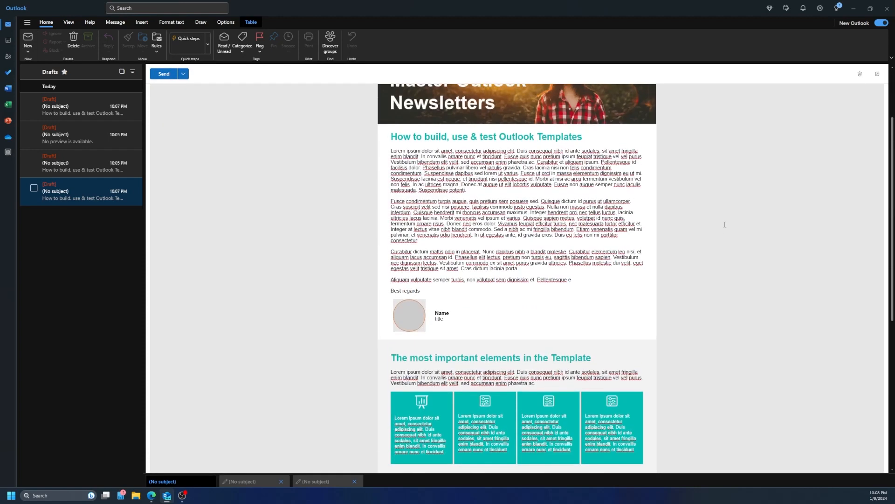